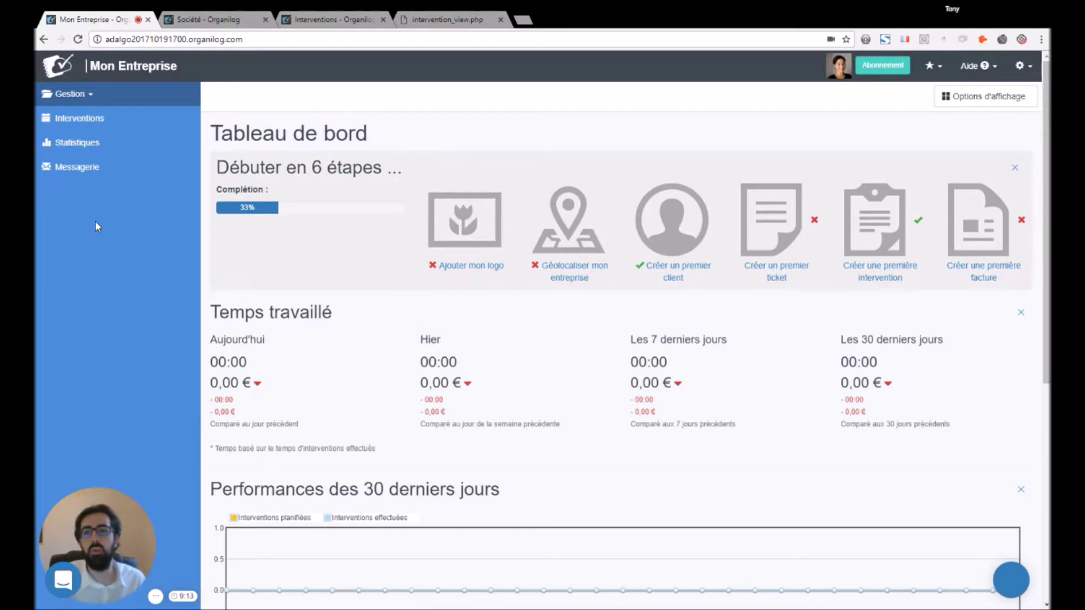
Step: Switch to the 'Société - Organilog' tab to show its worked-time totals and 30-day performance chart
left_click(199, 20)
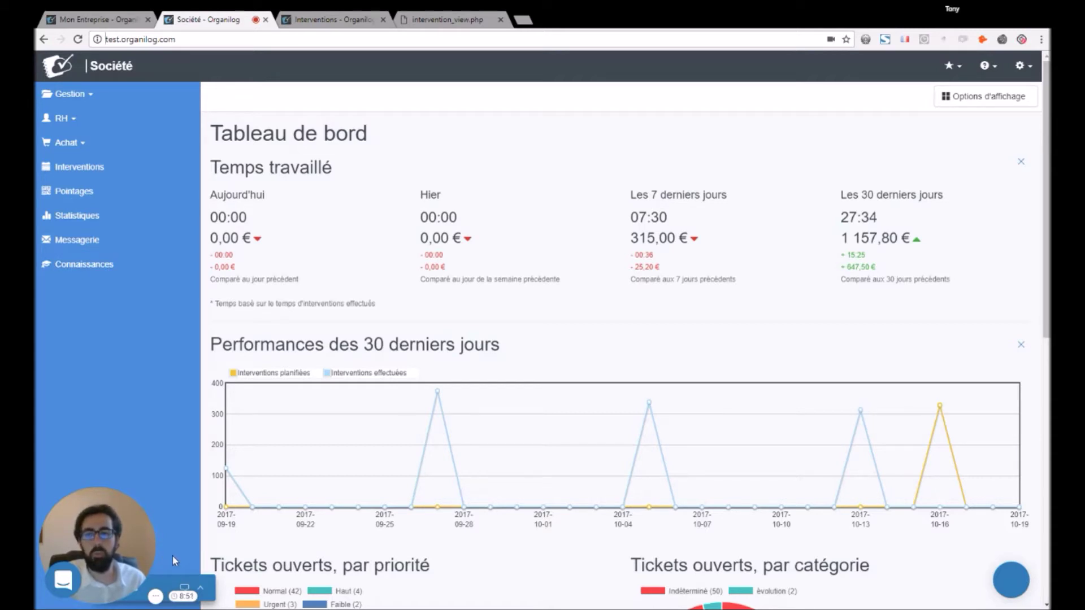
Step: Expand and collapse the Gestion menu, then go back to the Mon Entreprise getting-started checklist
left_click(94, 94)
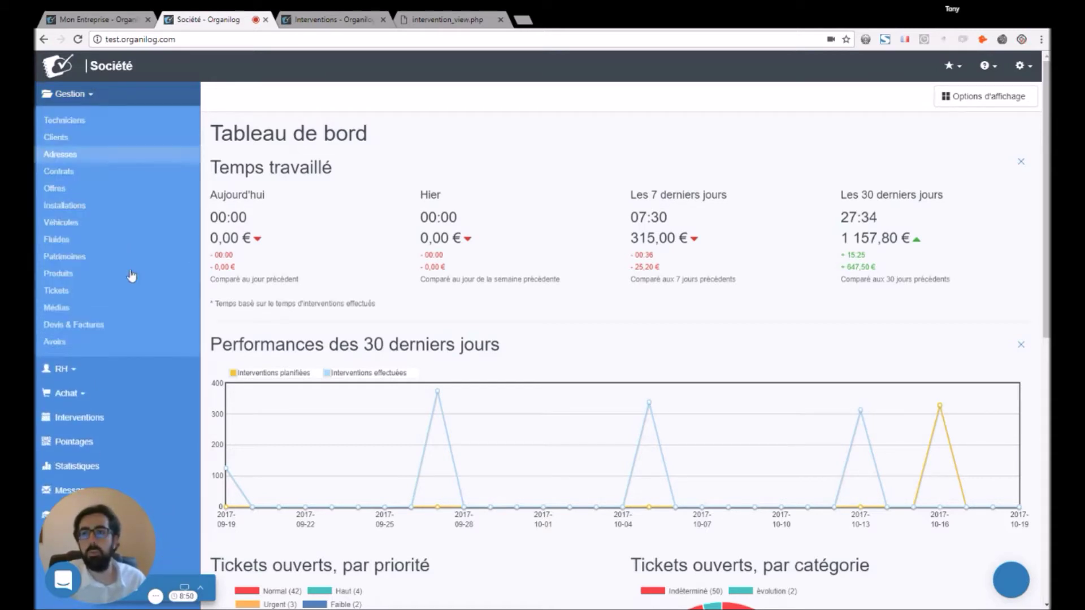
left_click(88, 97)
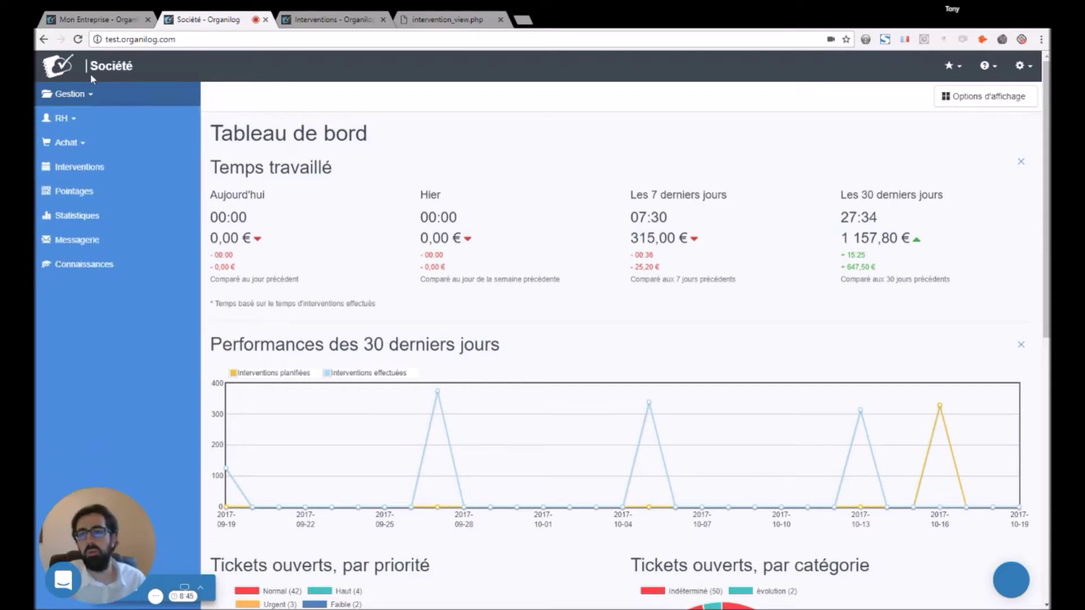
left_click(99, 21)
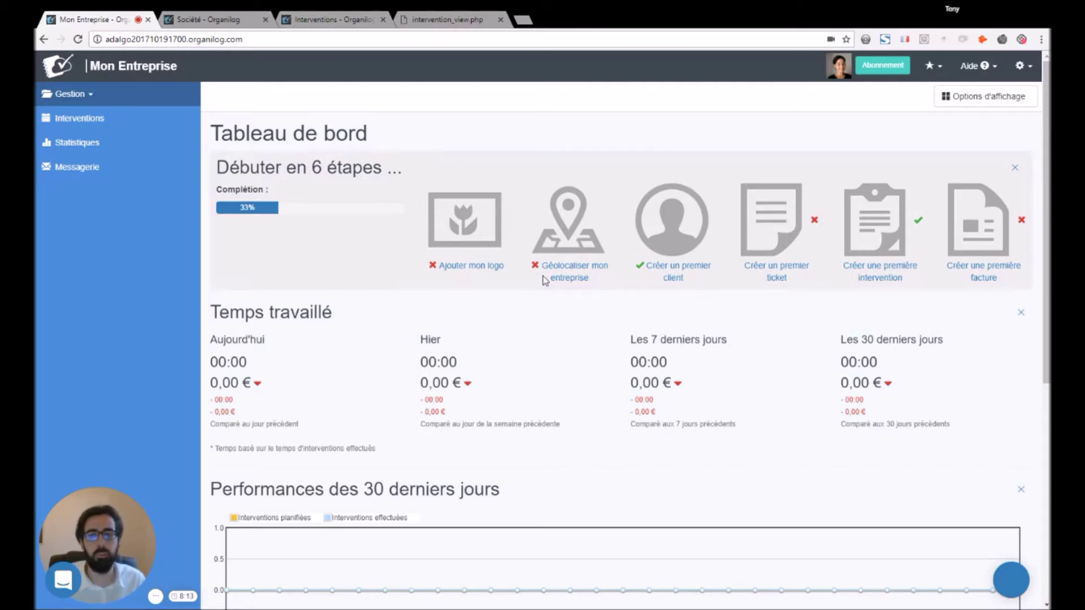
Step: Open the Ajouter un client form from the 'Créer un premier client' onboarding step
left_click(671, 269)
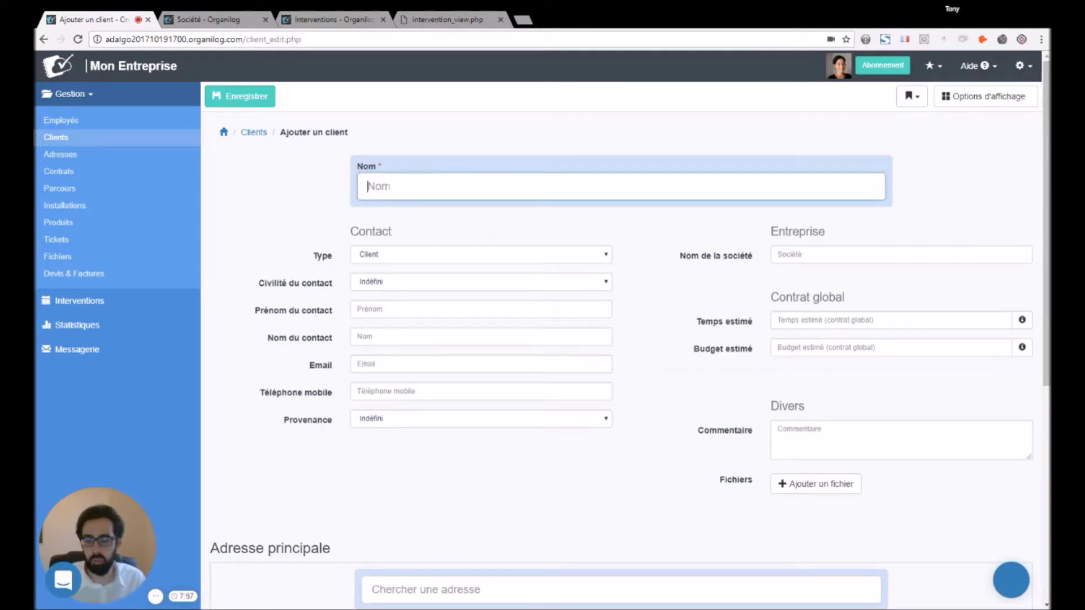
Step: Enter 'Société Lambda' as the client's Nom, then move through the company name and Email fields
type("S")
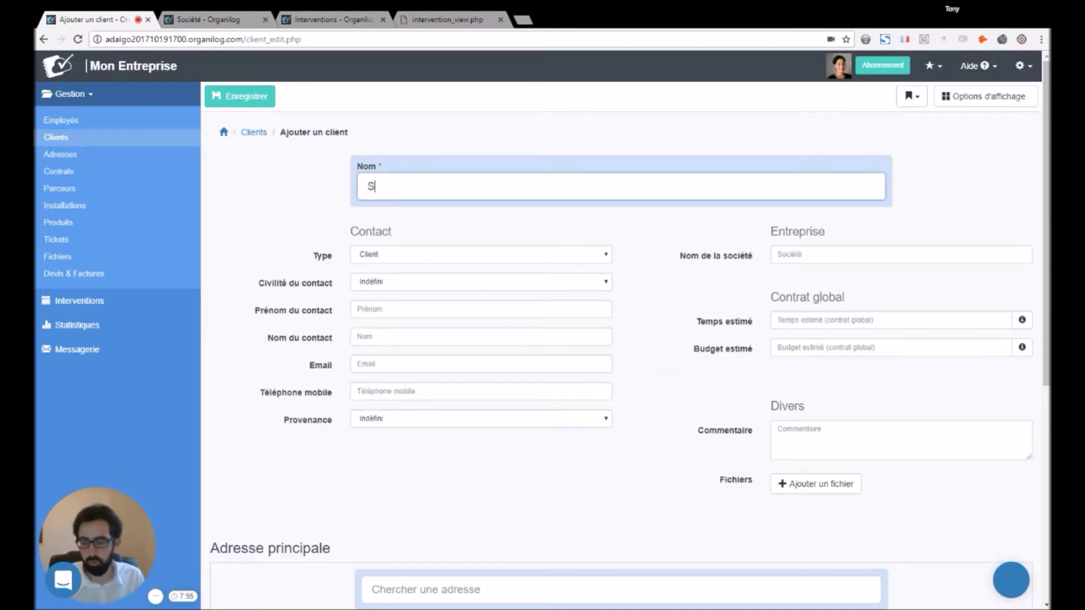
type("ociété Lambda")
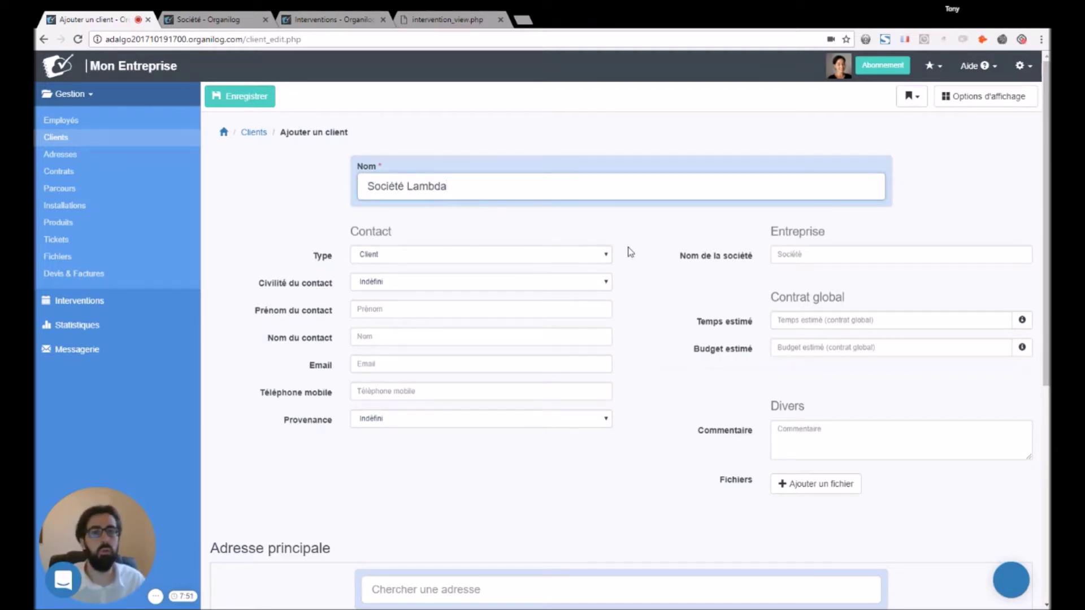
left_click_drag(766, 238, 788, 266)
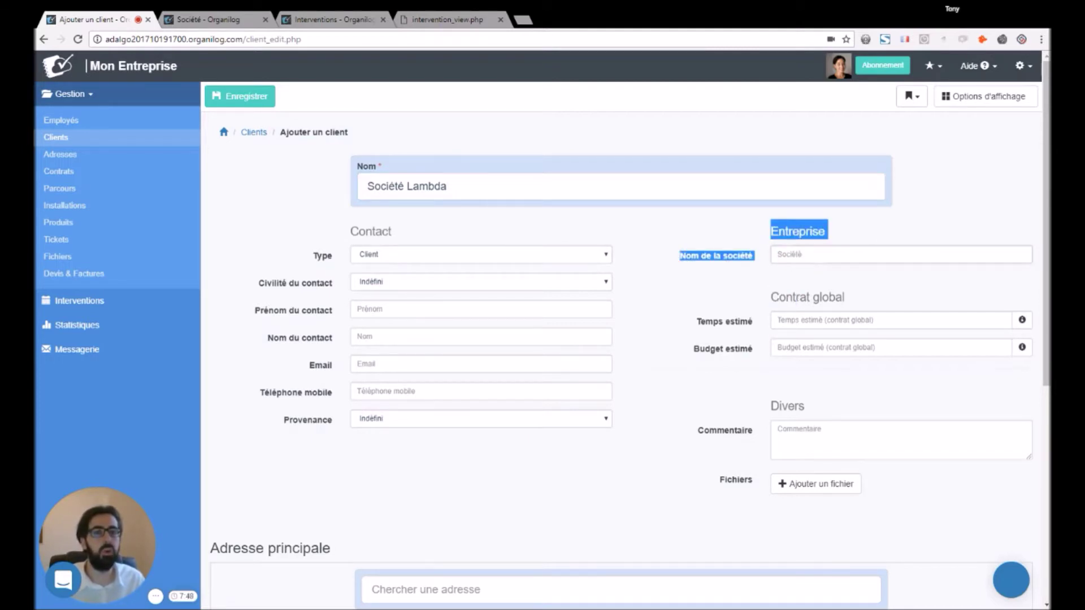
left_click(759, 261)
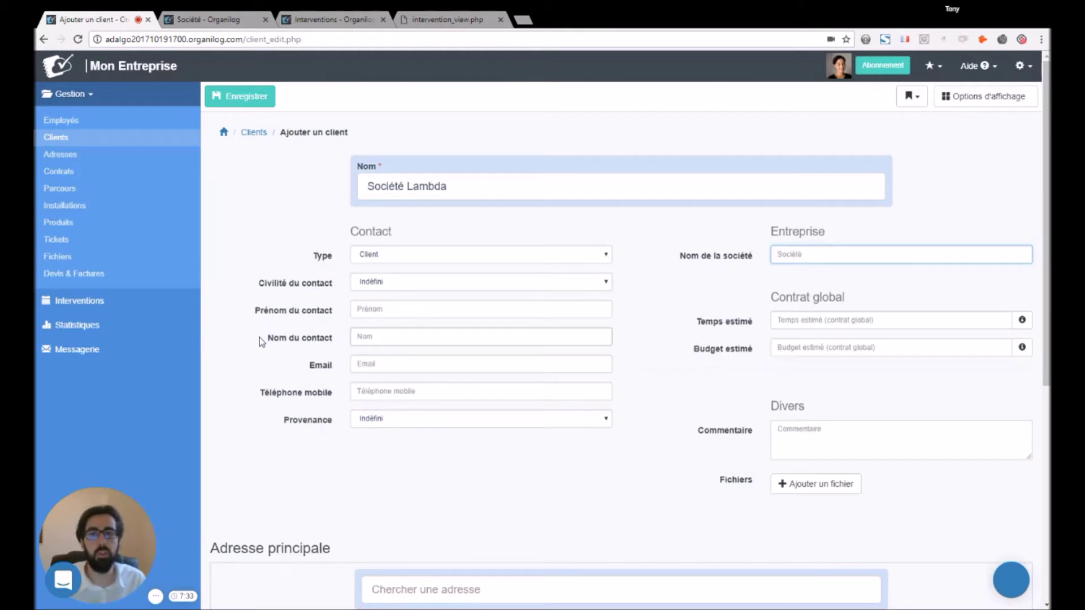
left_click(355, 368)
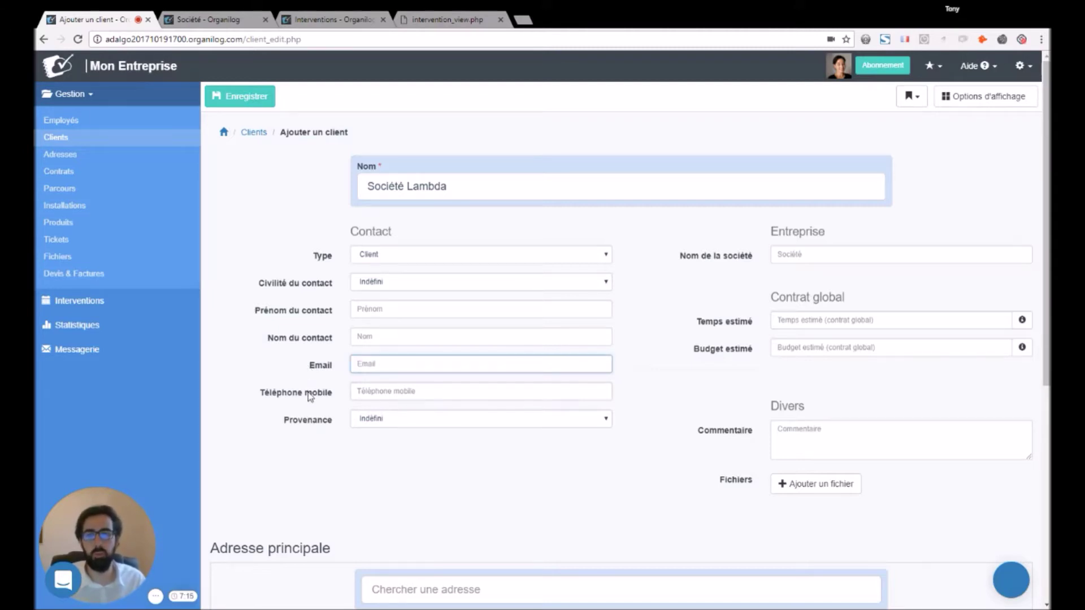
Step: Set the main address to 75 Rue du Faubourg Saint-Honoré and nudge the map pin slightly west
scroll(310, 373, "down", 6)
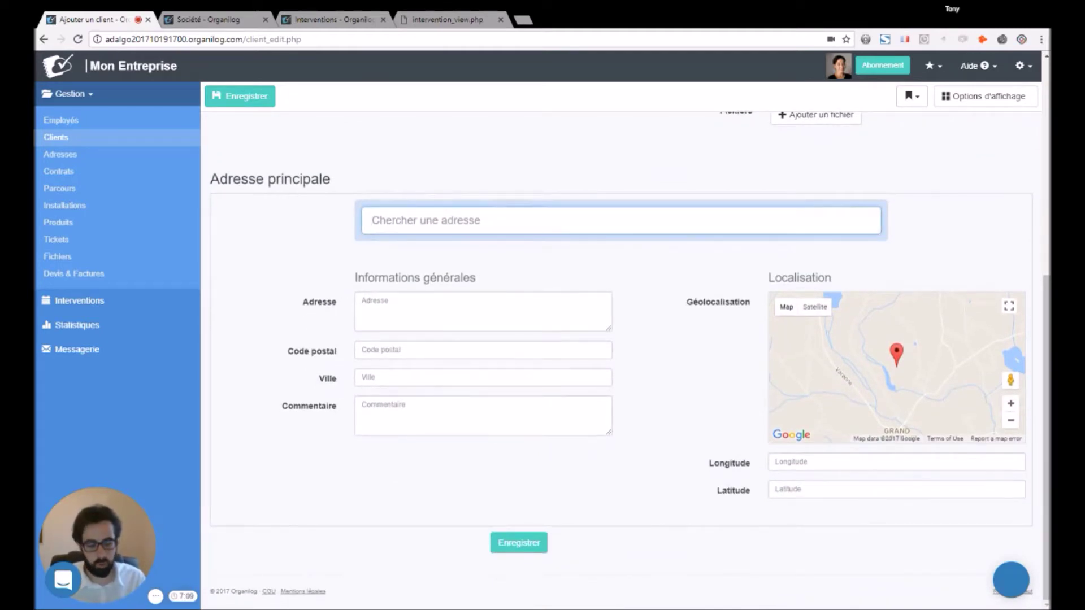
type("75 rue")
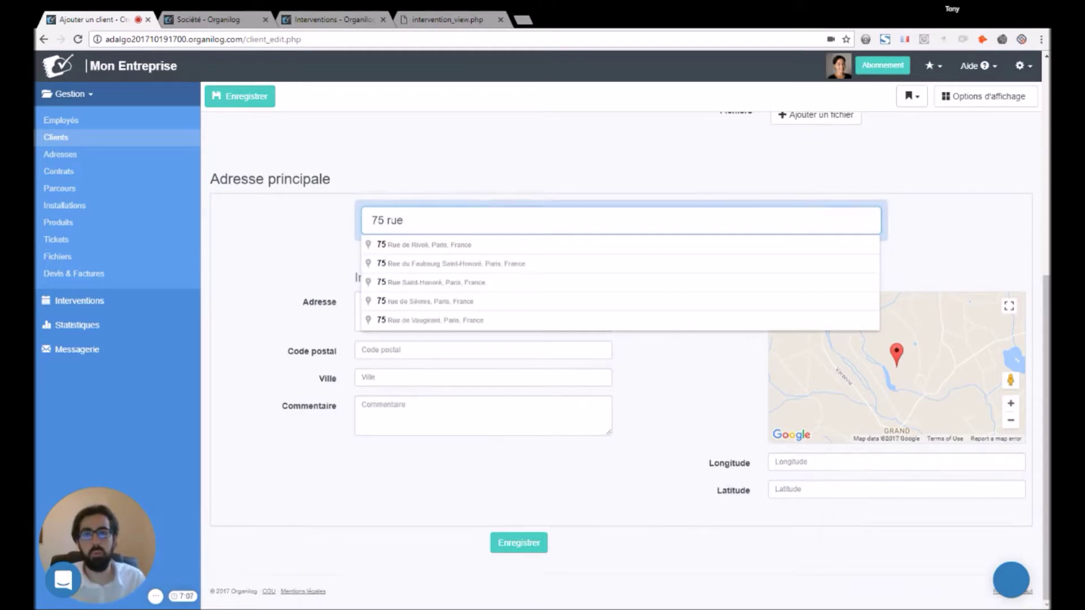
left_click(421, 264)
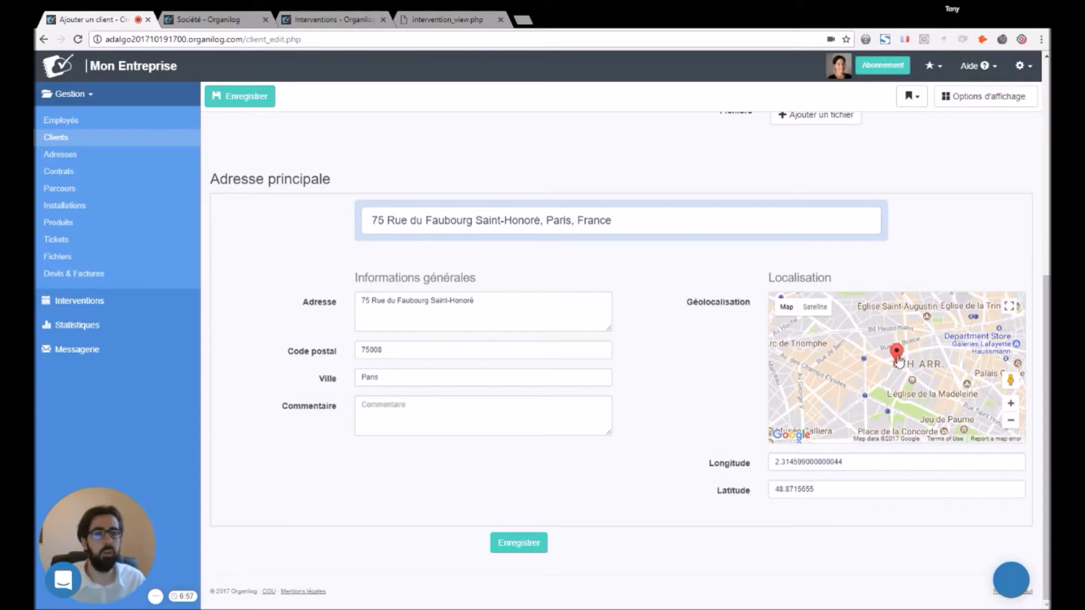
mouse_move(896, 353)
left_mouse_down()
mouse_move(872, 351)
mouse_move(881, 369)
left_mouse_up()
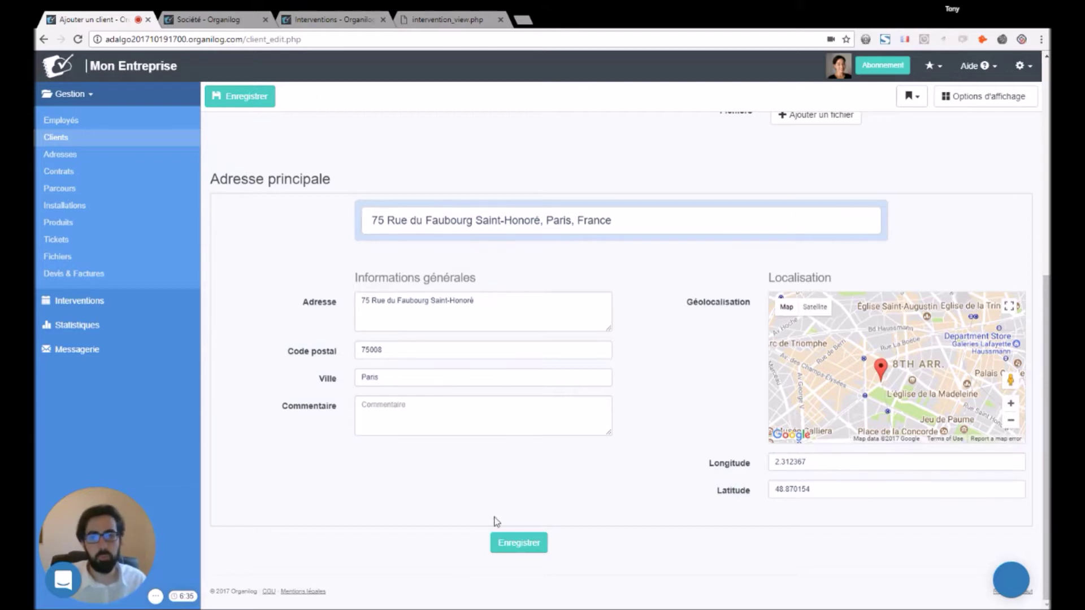
Step: Save Société Lambda, creating client n°3 with one address
left_click(509, 546)
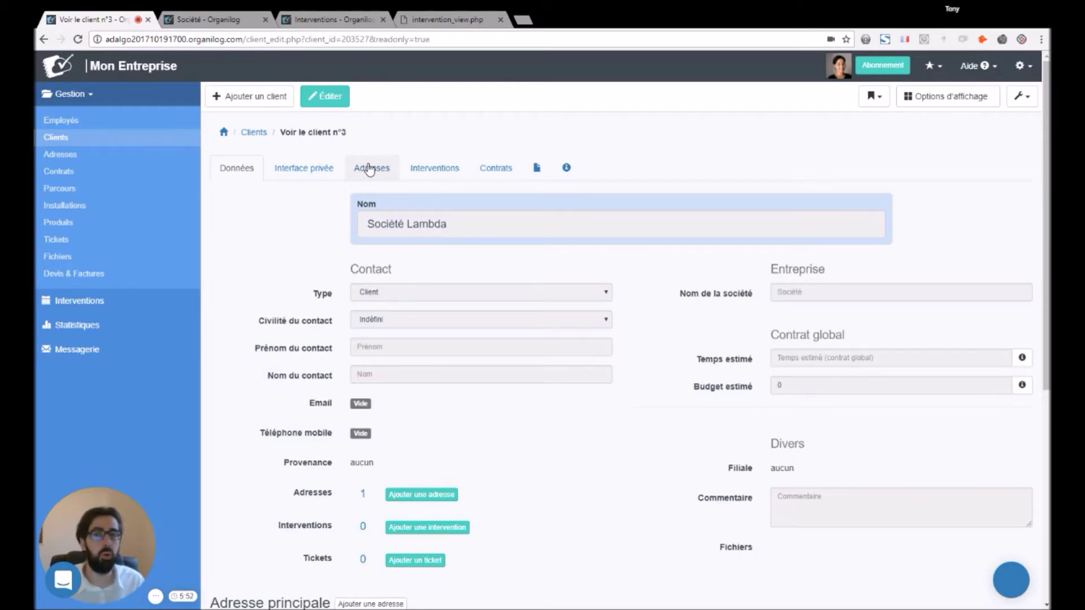
Step: Start a new intervention from Société Lambda's Interventions tab
left_click(425, 169)
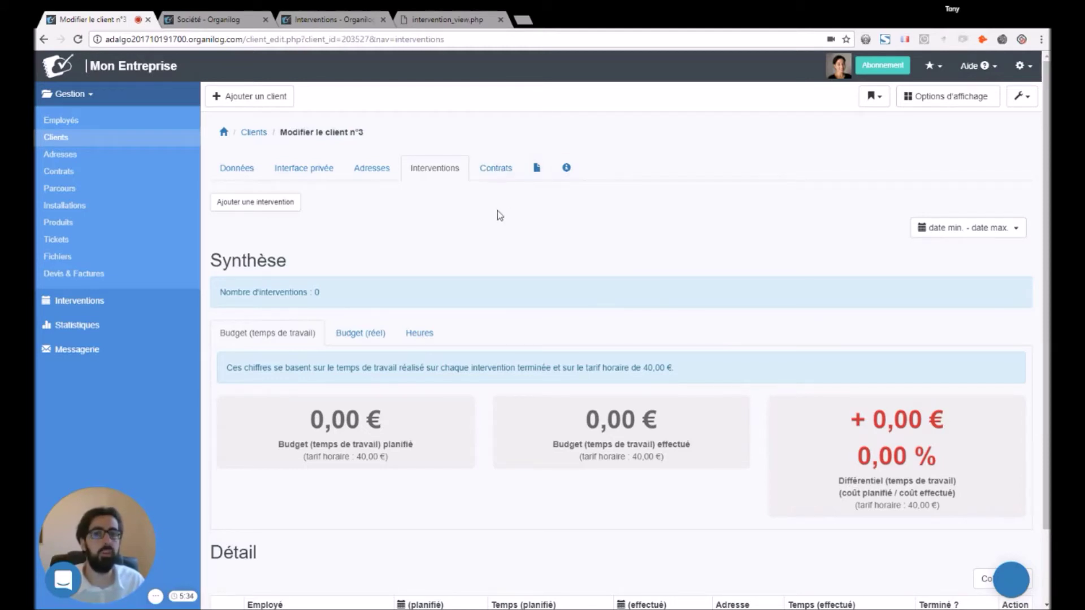
left_click(245, 202)
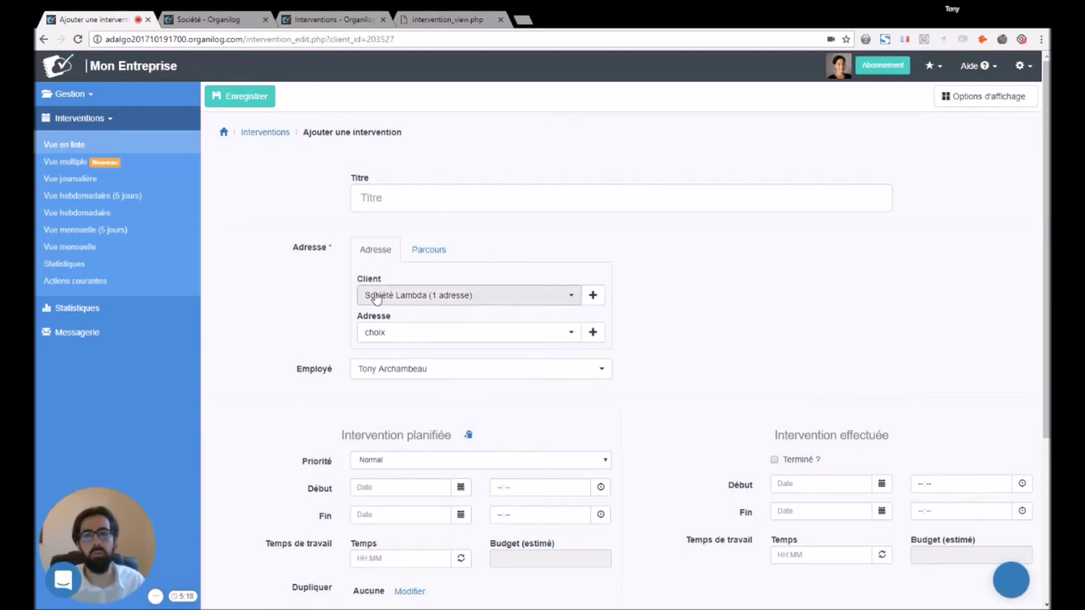
Step: Use the Faubourg Saint-Honoré address and title the intervention 'Diagnostique'
left_click(376, 332)
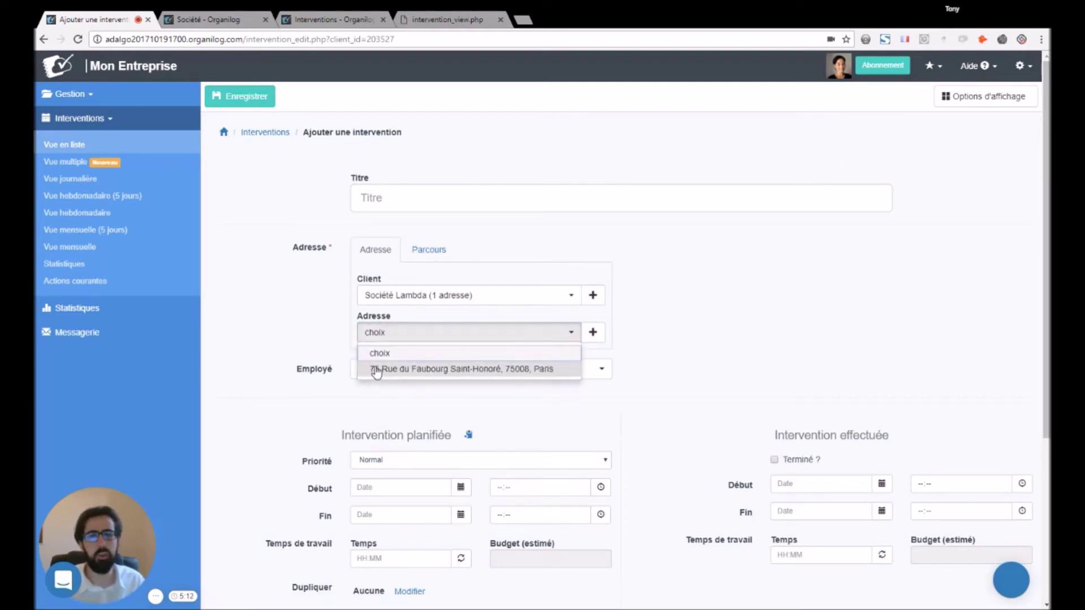
left_click(376, 370)
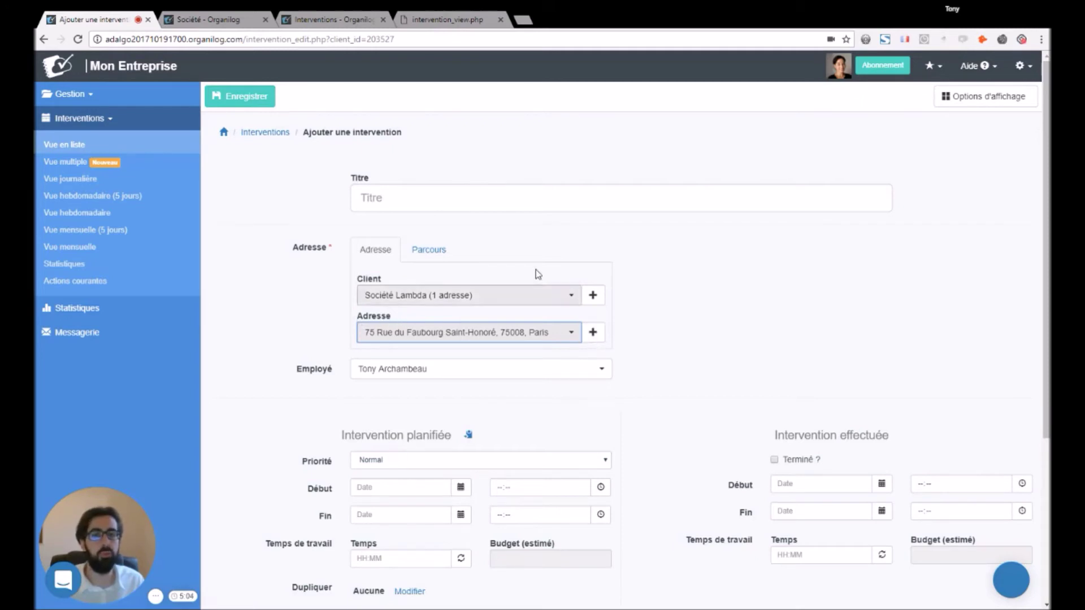
left_click(512, 199)
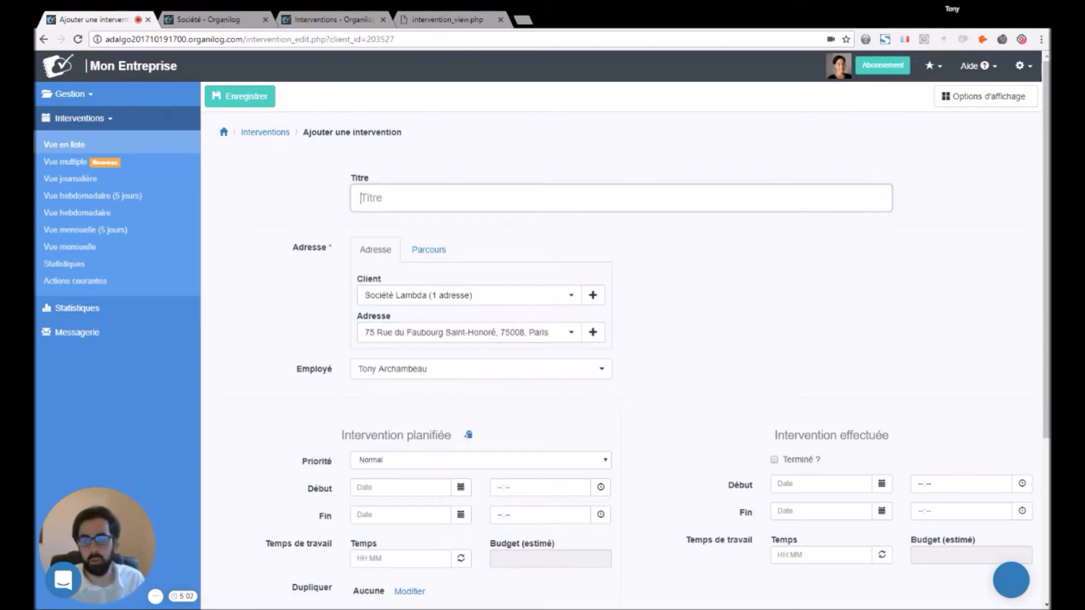
type("Diagnostique")
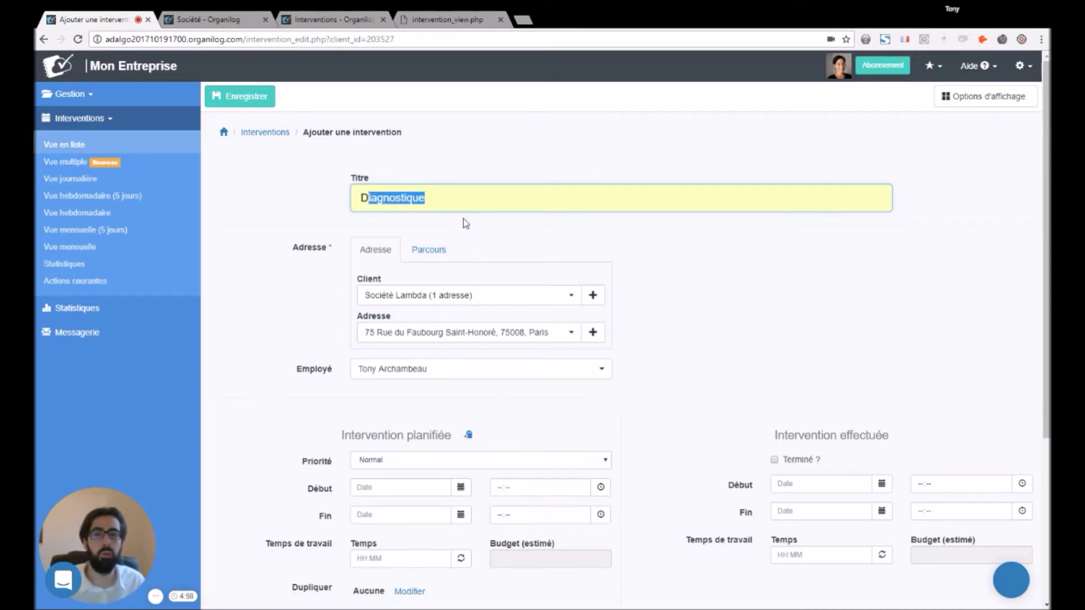
left_click(465, 222)
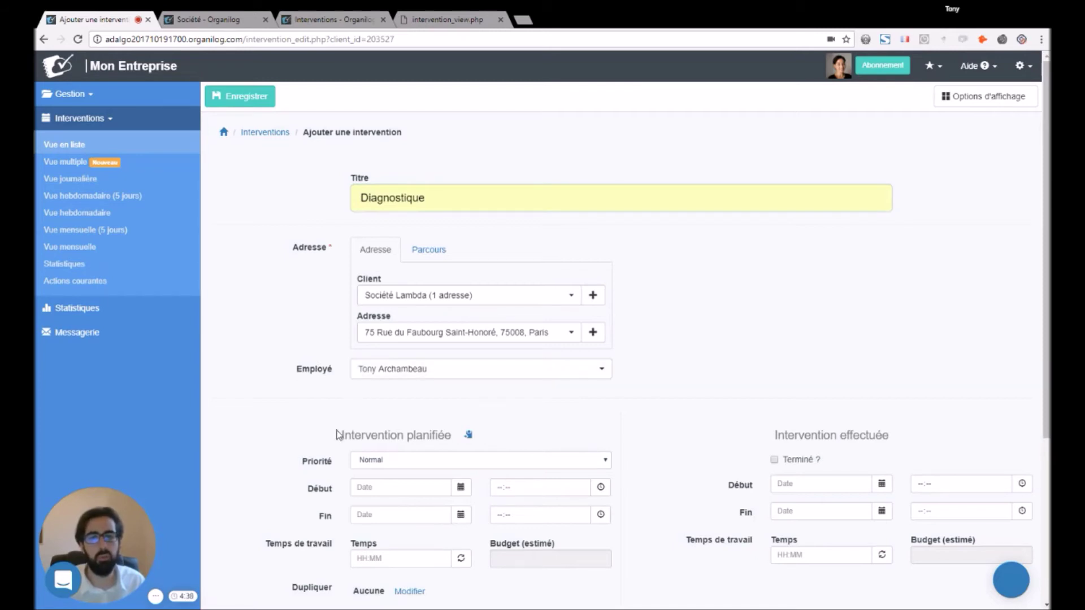
Step: Plan the intervention for 19/10/2017 from 09:00 to 10:30
left_click(462, 488)
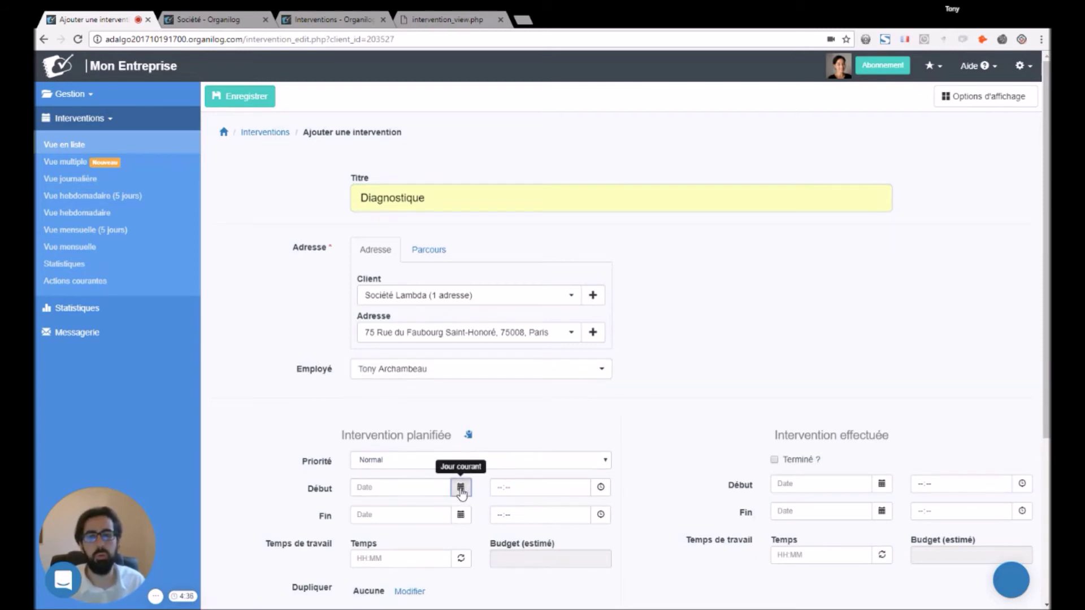
left_click(498, 489)
type("09:")
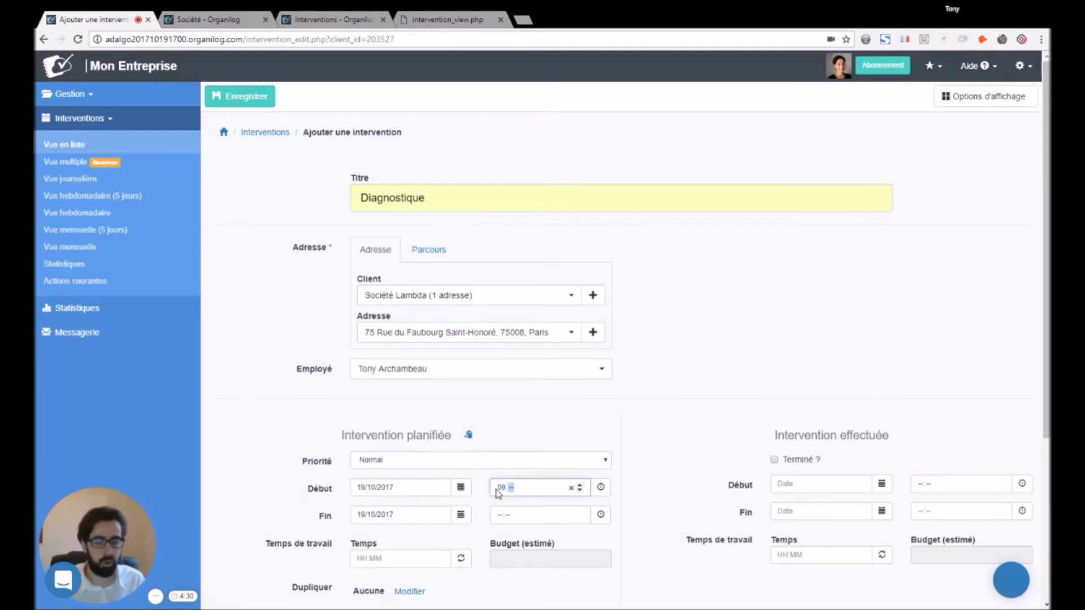
type("00")
left_click(499, 517)
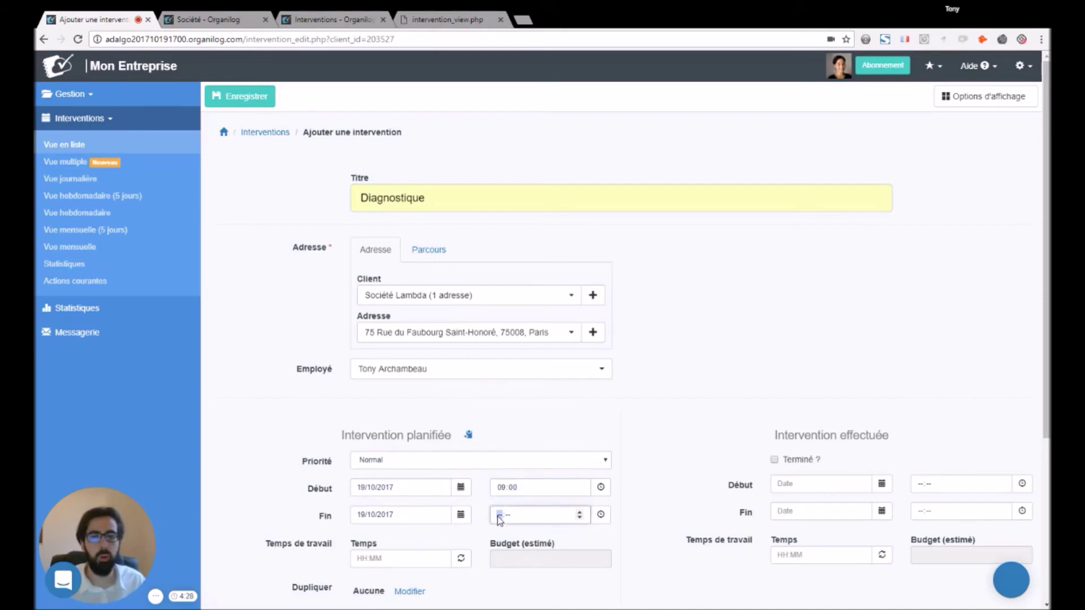
type("1030")
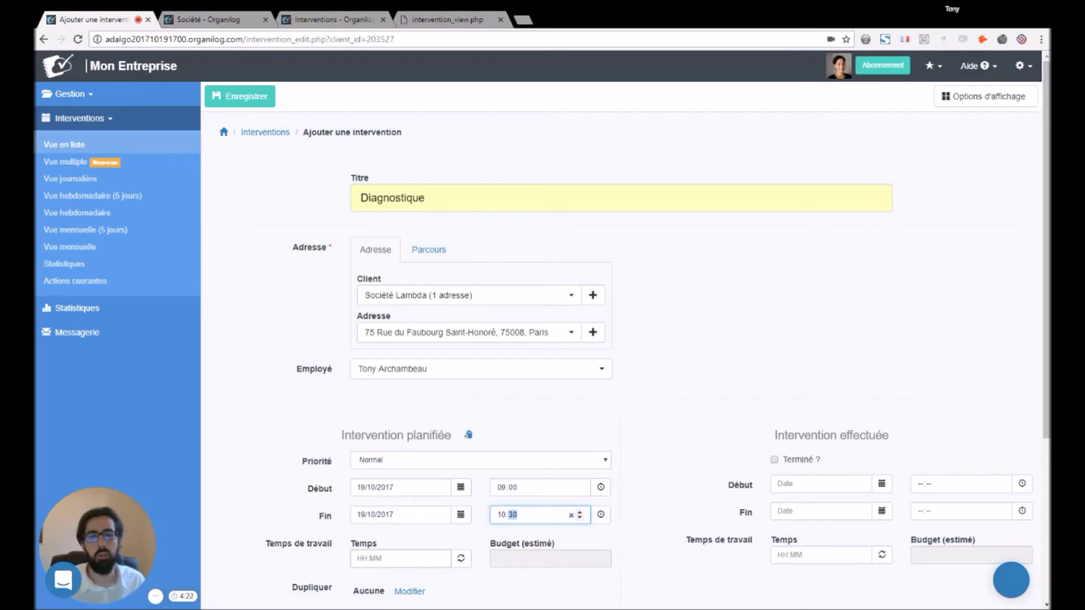
Step: Auto-calculate the 01:30 work time and 60,00 € budget, then save the intervention
left_click(461, 558)
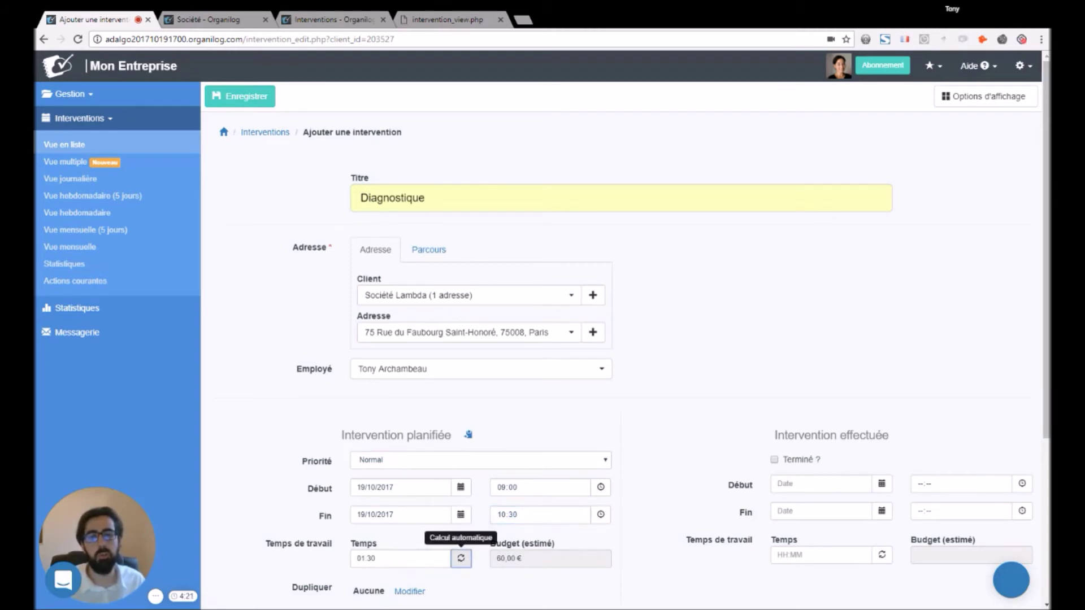
left_click(396, 559)
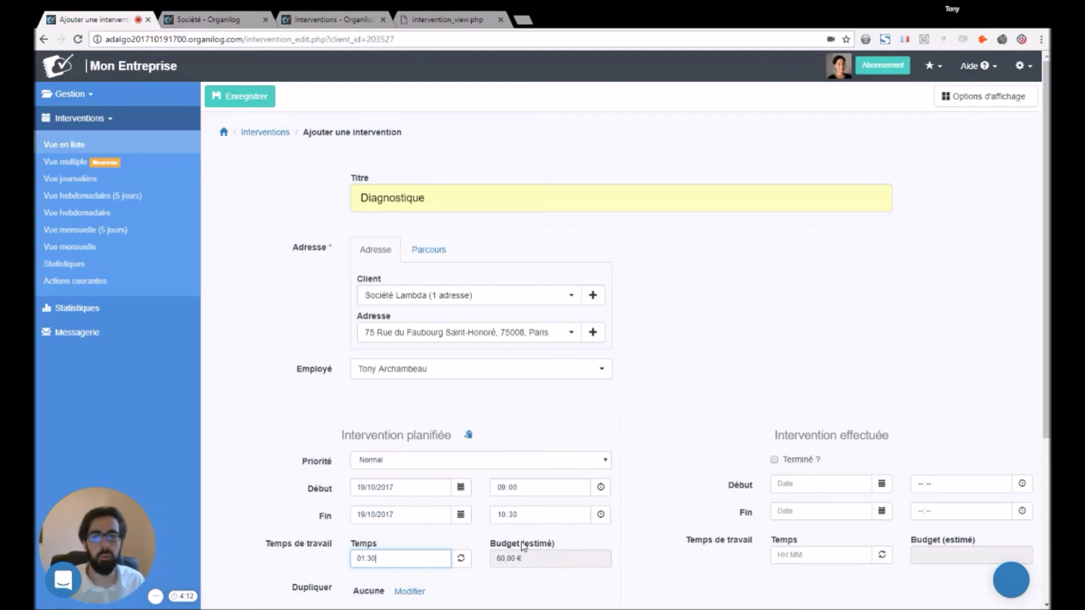
scroll(522, 546, "down", 2)
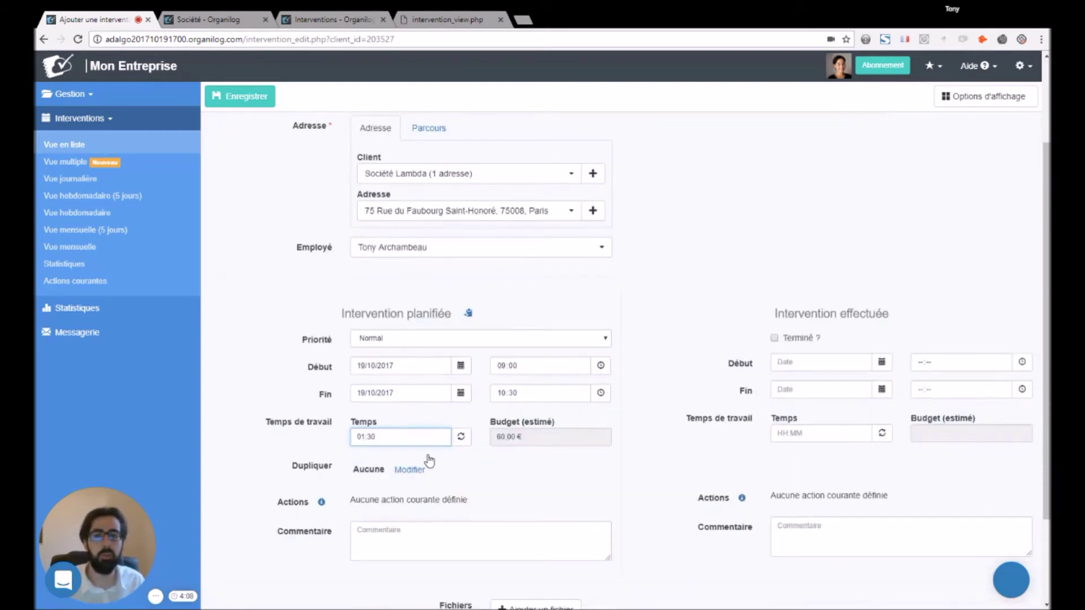
left_click(472, 476)
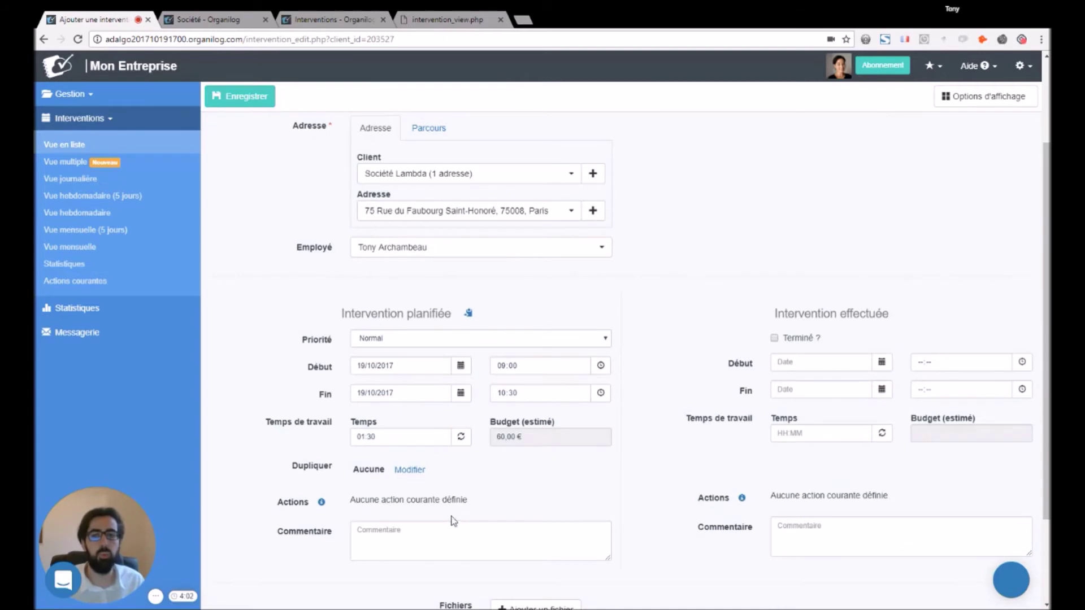
scroll(610, 525, "down", 1)
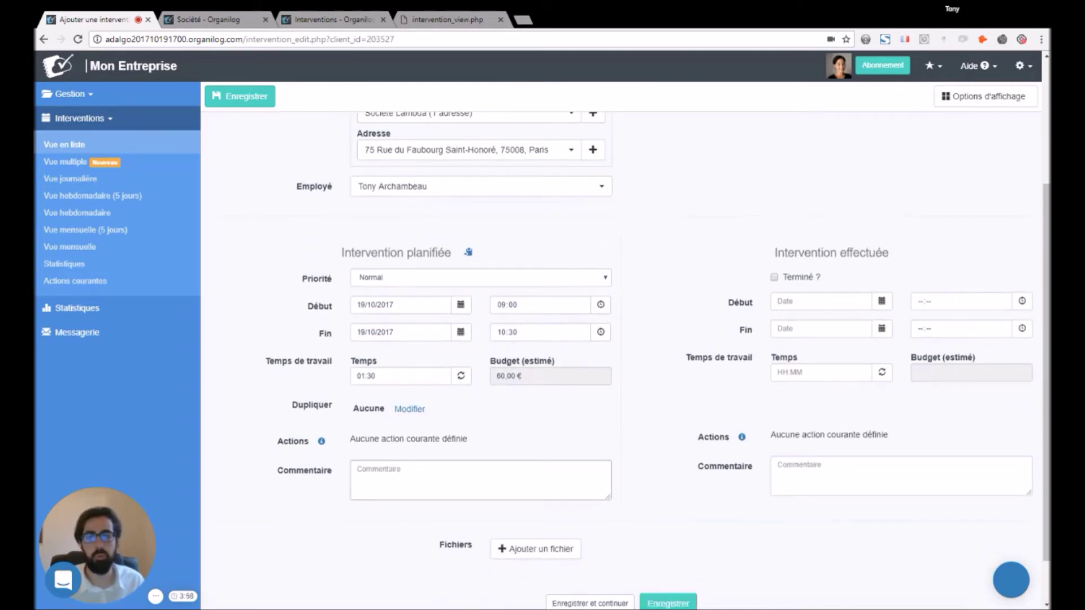
left_click(358, 469)
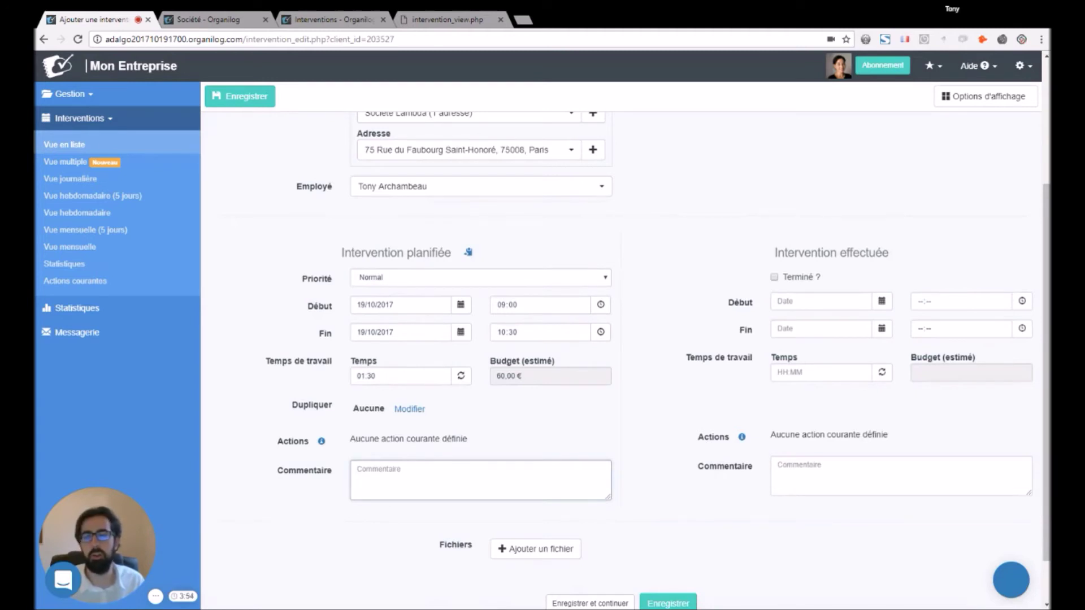
scroll(520, 452, "down", 1)
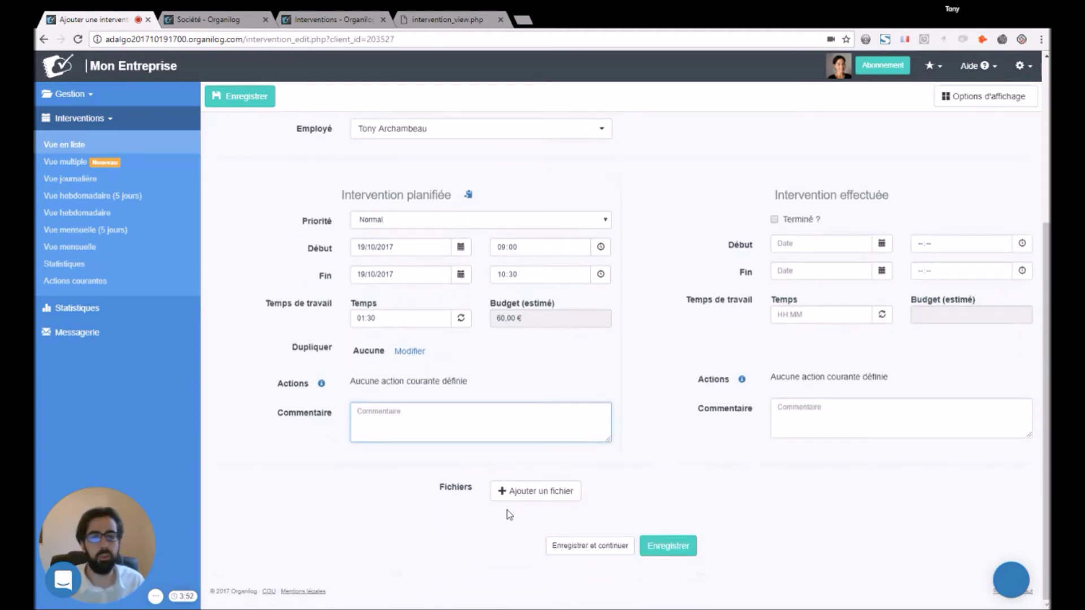
left_click(668, 546)
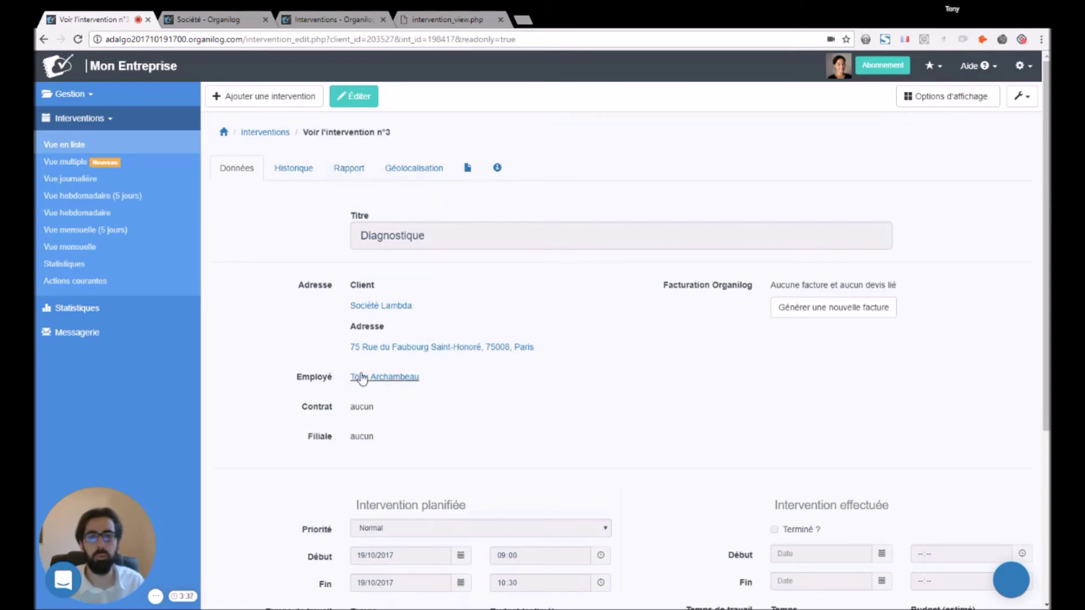
Step: Scroll through saved intervention n°3, then switch to the sample intervention_view.php PDF report
scroll(357, 377, "down", 3)
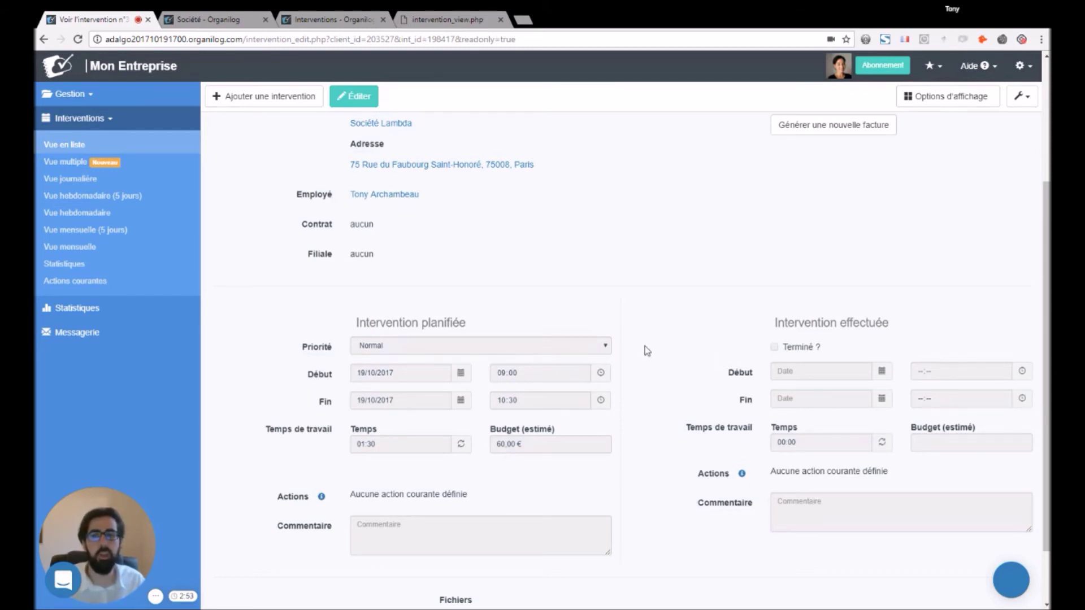
left_click(430, 21)
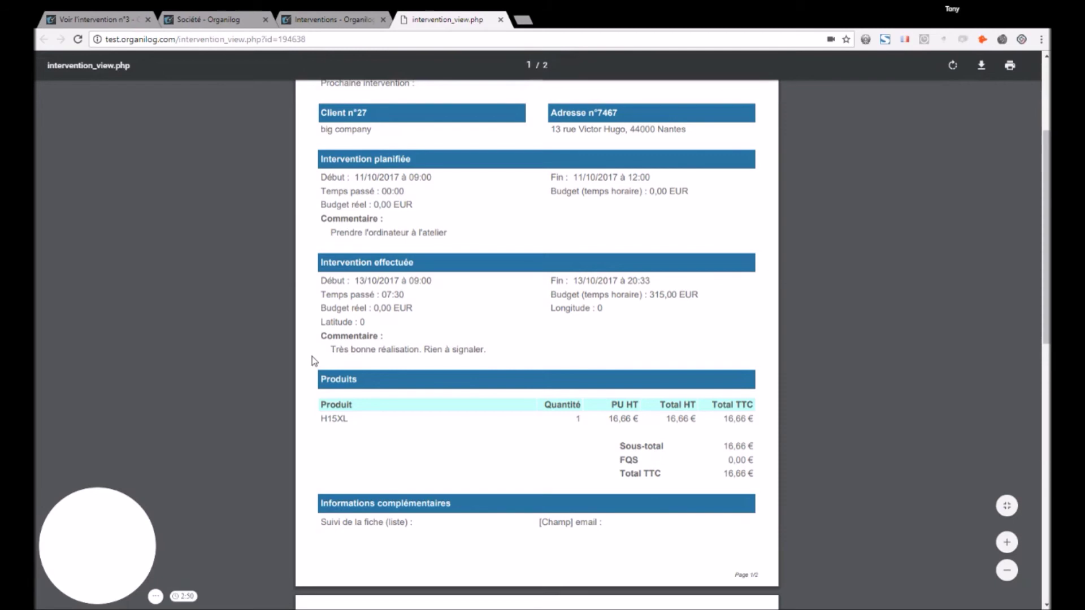
Step: Scroll through sample report n°8534, then return to the 'Voir l'intervention n°3' tab
scroll(312, 356, "up", 3)
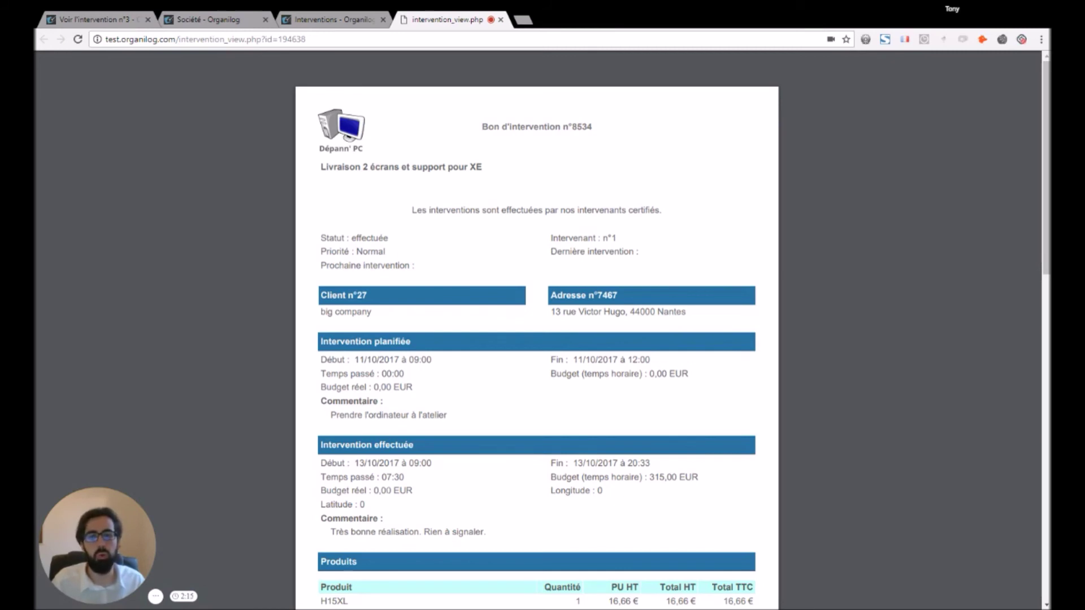
scroll(537, 330, "down", 3)
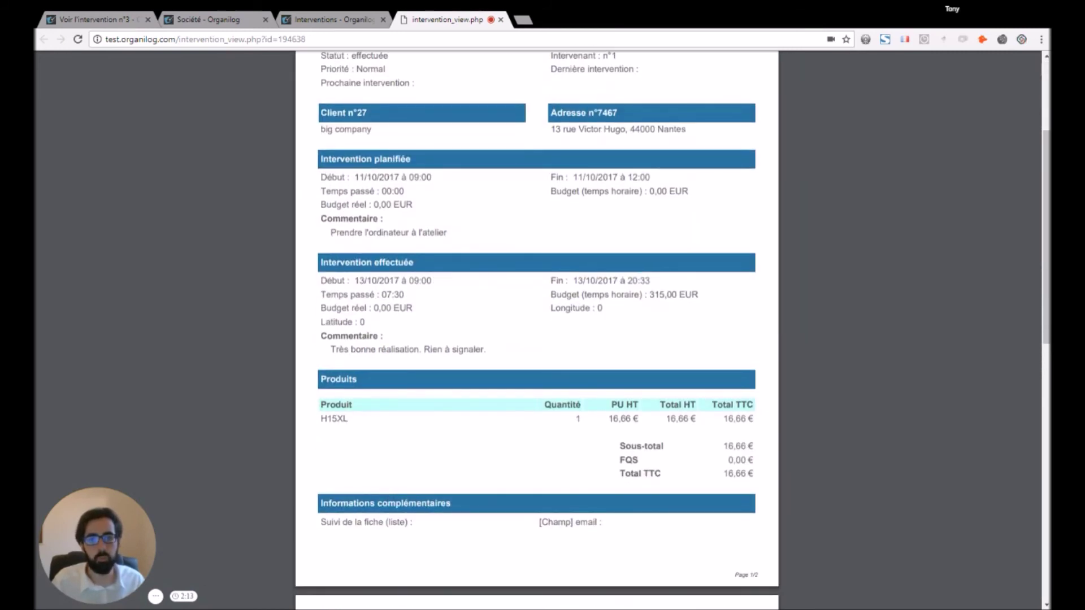
mouse_move(329, 383)
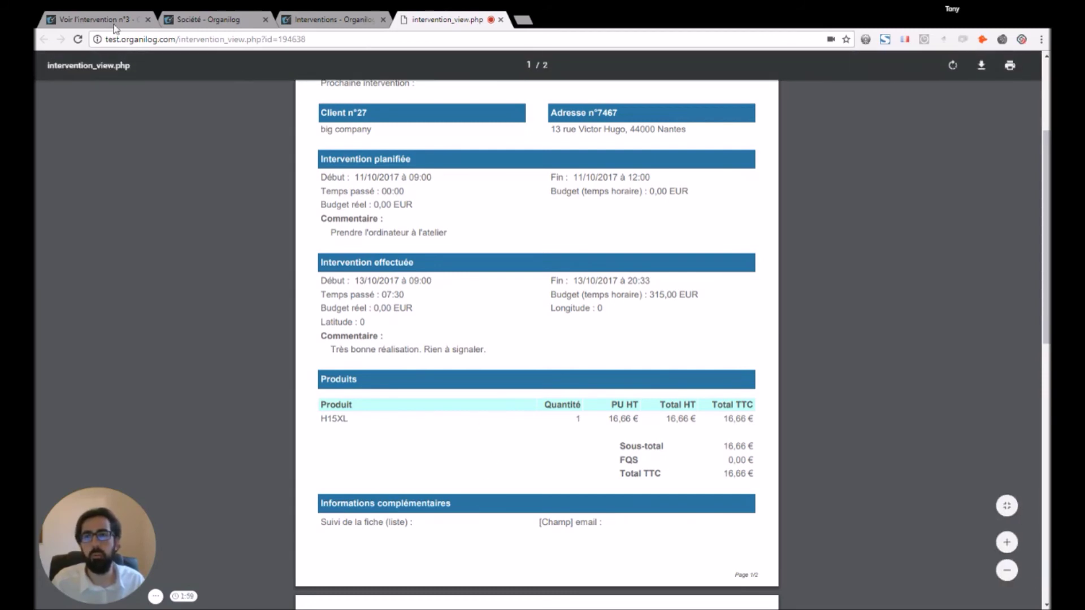
left_click(90, 19)
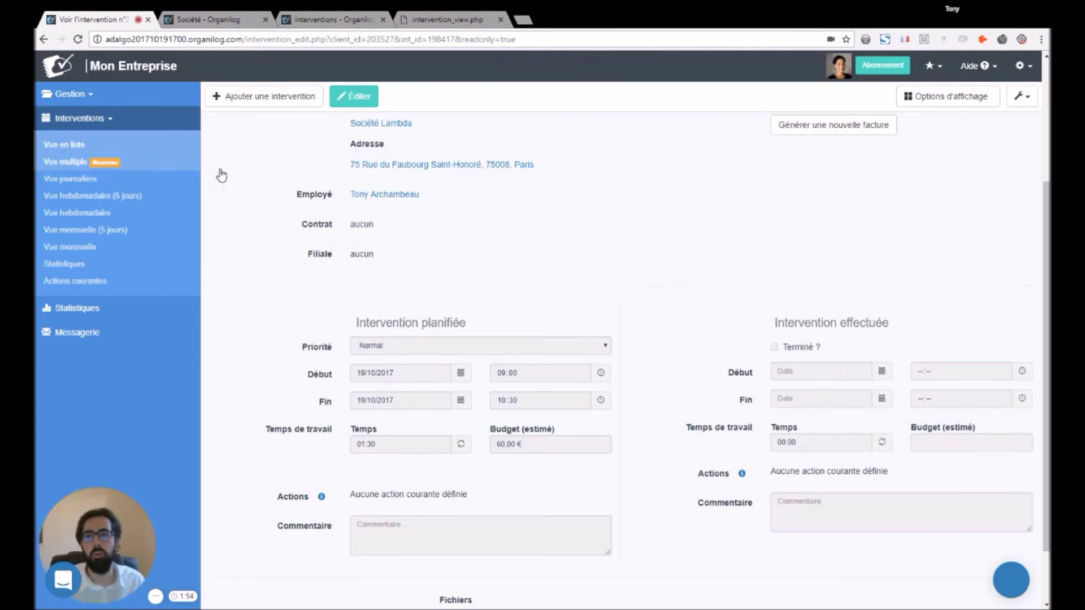
Step: Browse the October 2017 multi-view interventions calendar, then display the Société account's calendar
left_click(62, 163)
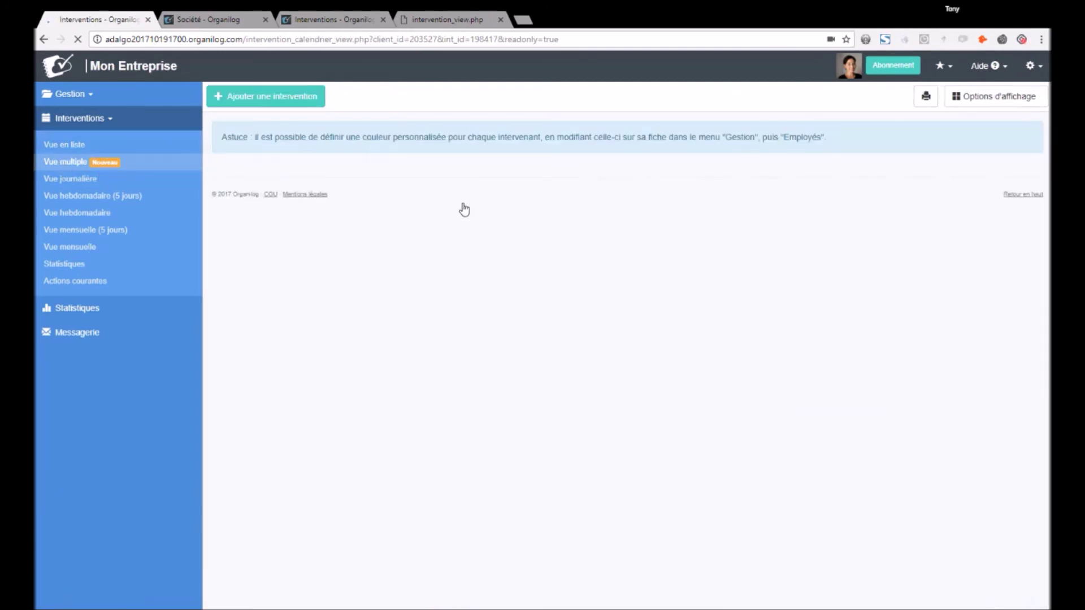
scroll(821, 402, "down", 2)
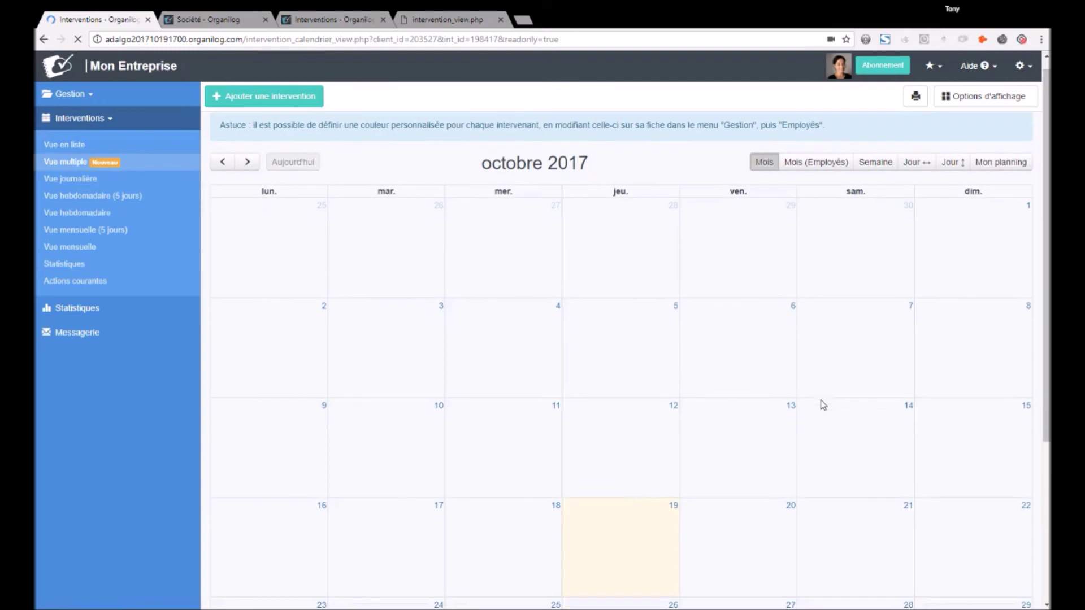
scroll(821, 406, "down", 2)
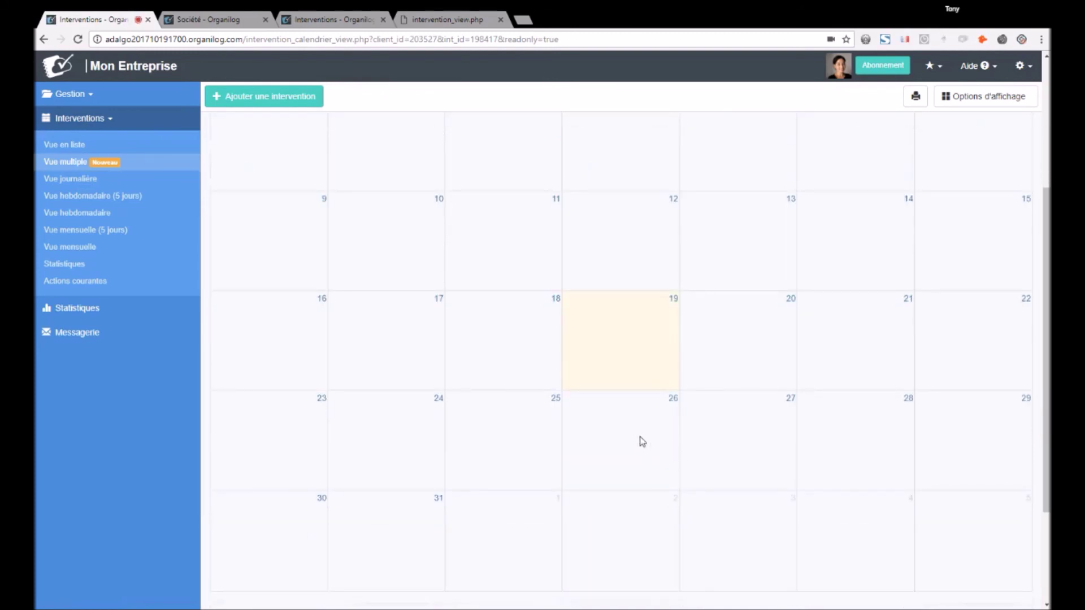
scroll(397, 145, "down", 1)
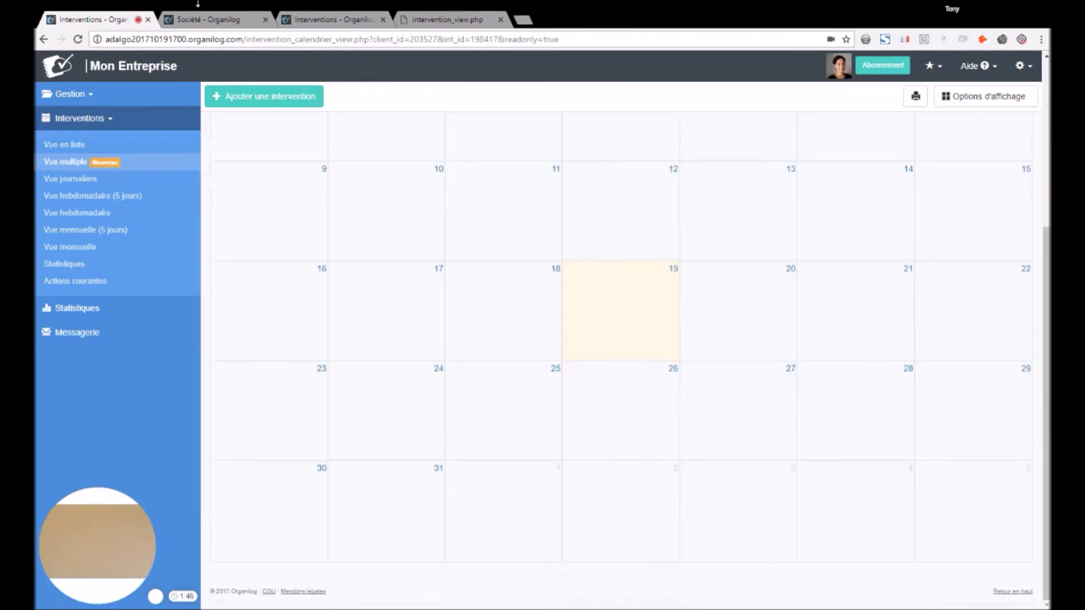
left_click(224, 22)
Step: Reschedule intervention n°8513 from Friday 13 to Friday 6 October, then go back to the empty Mon Entreprise calendar
left_click(328, 19)
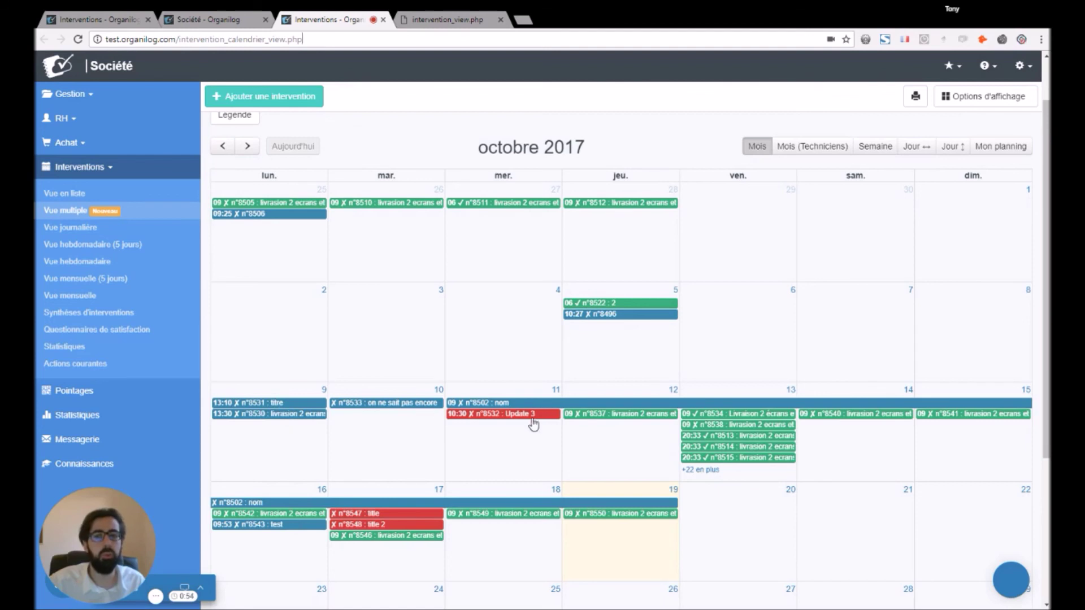
left_click_drag(731, 440, 730, 321)
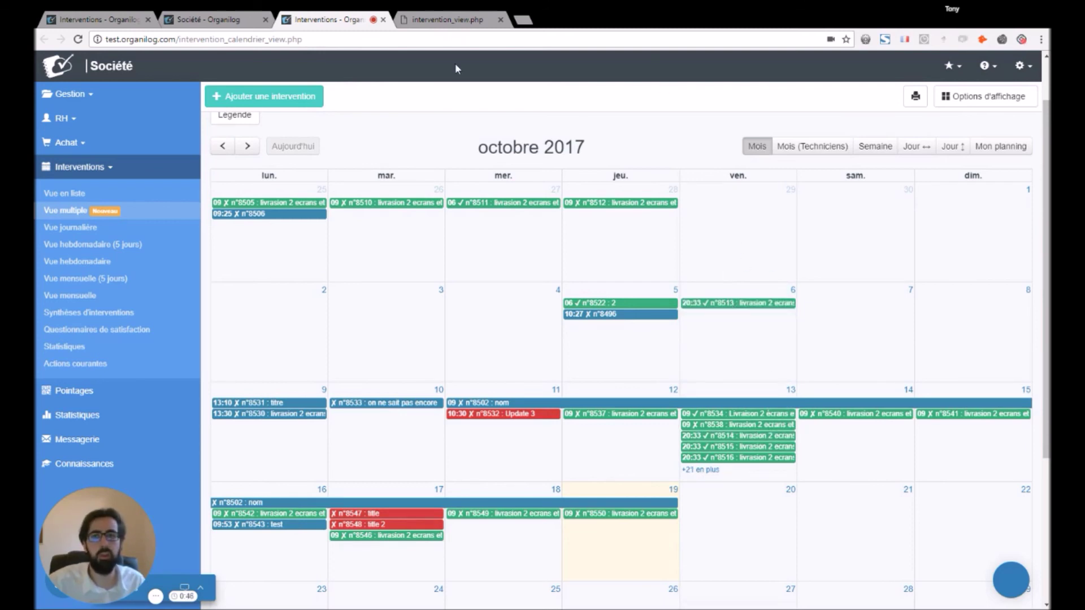
left_click(73, 22)
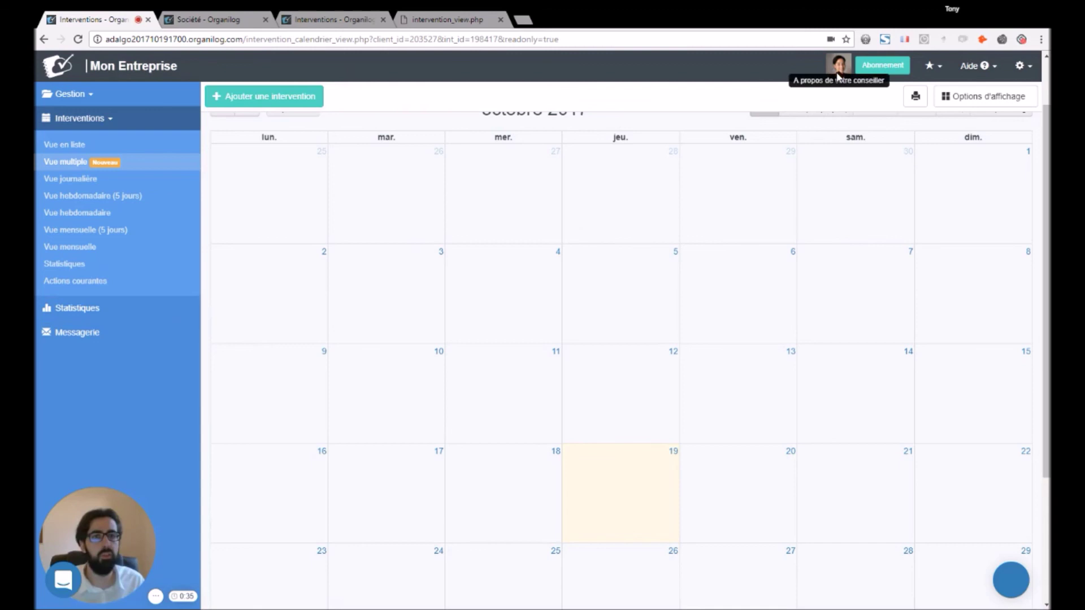
left_click(974, 67)
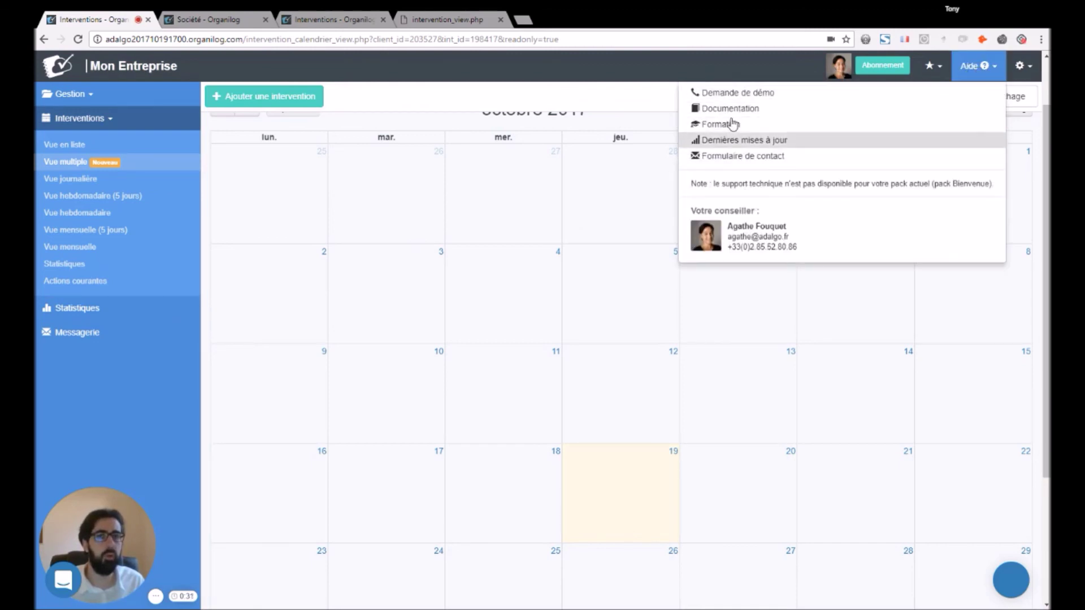
left_click(729, 235)
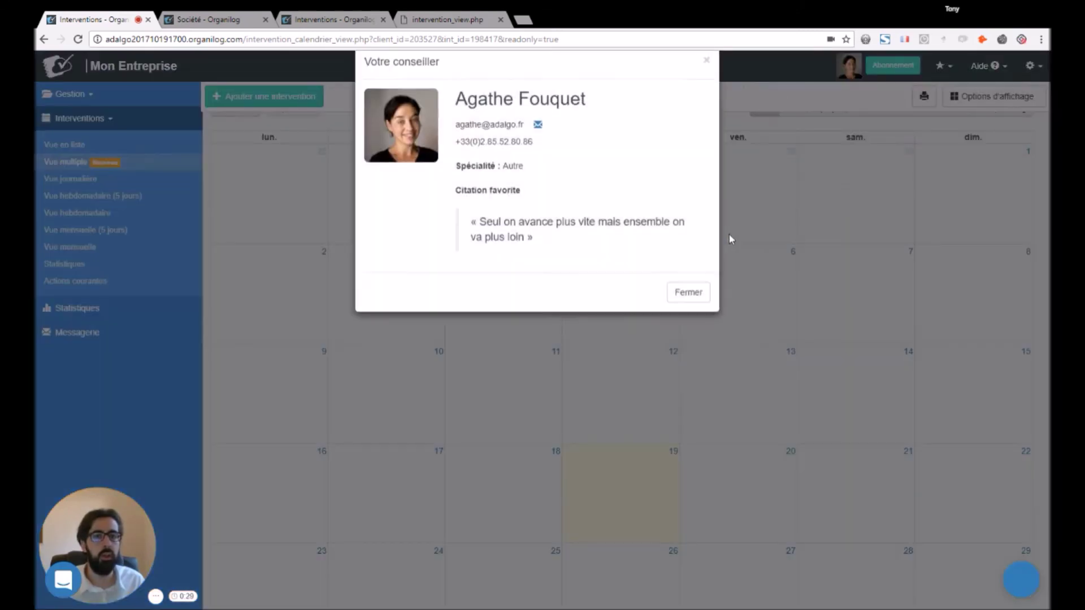
left_click_drag(455, 165, 527, 166)
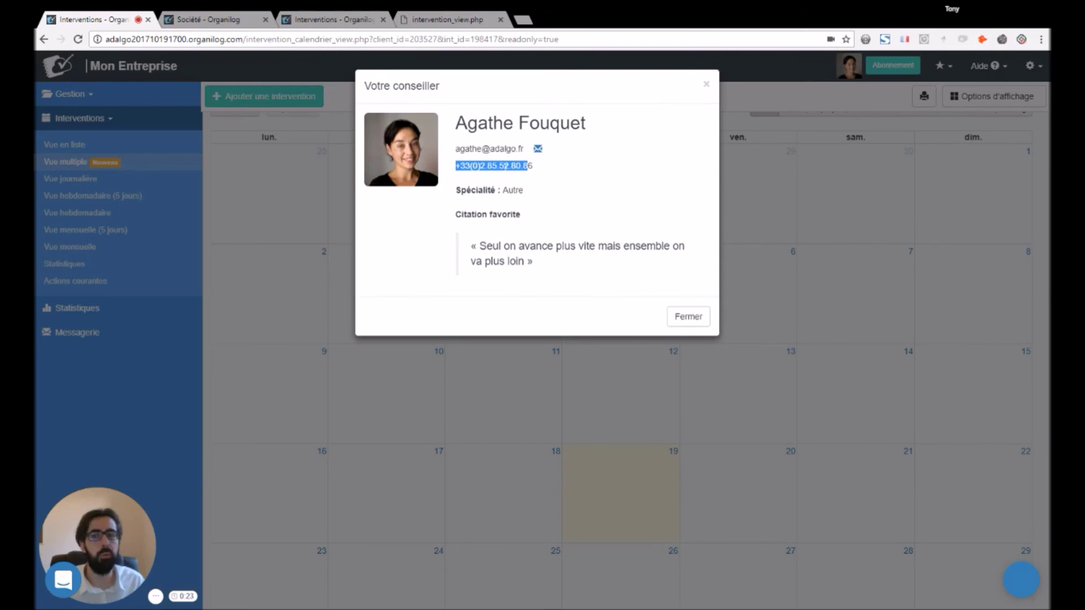
left_click(686, 315)
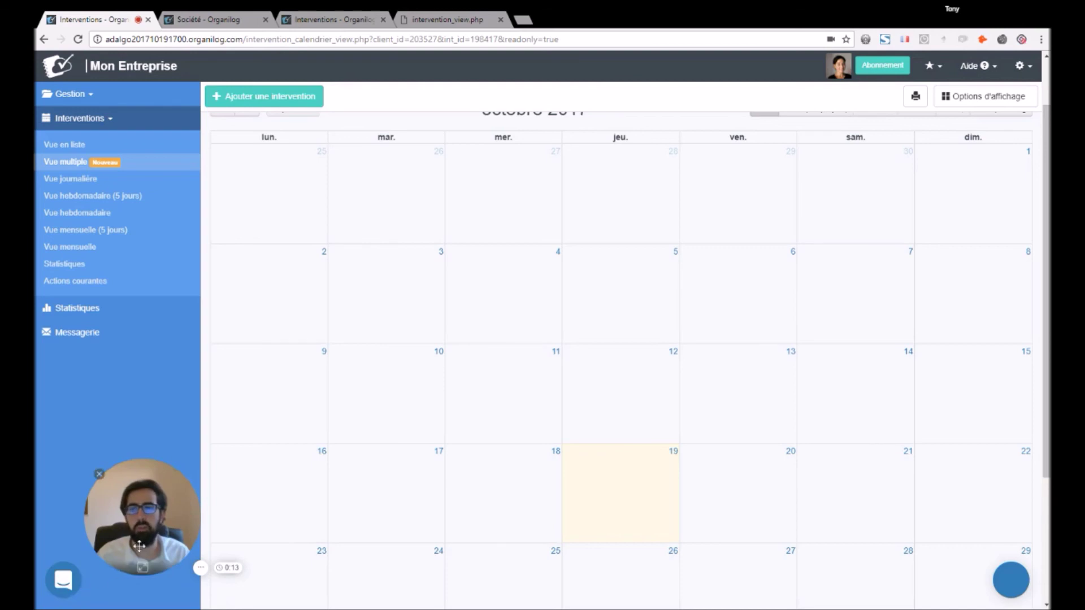
mouse_move(177, 558)
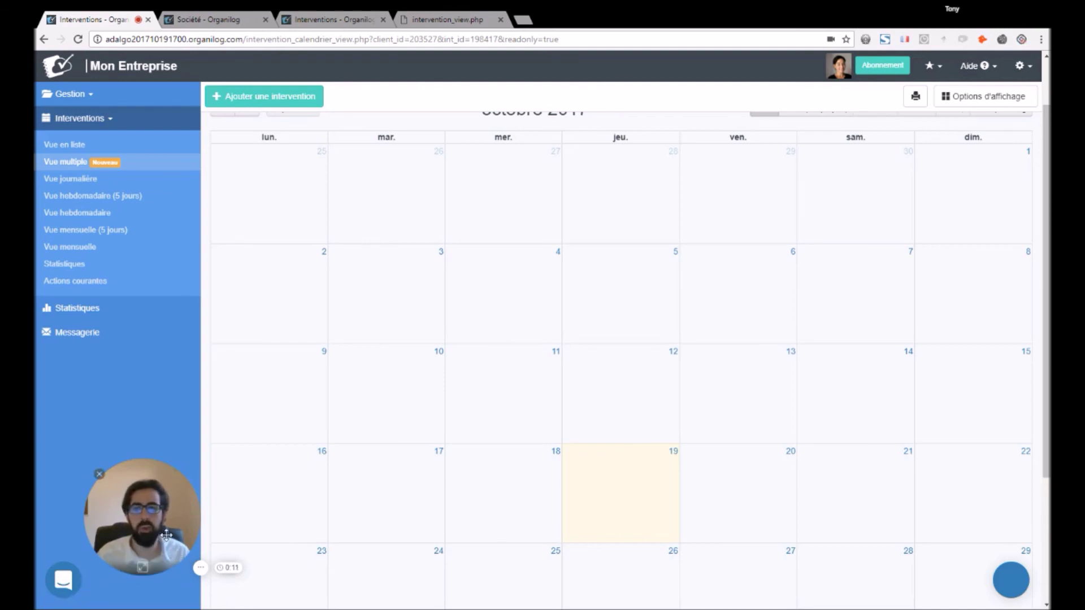